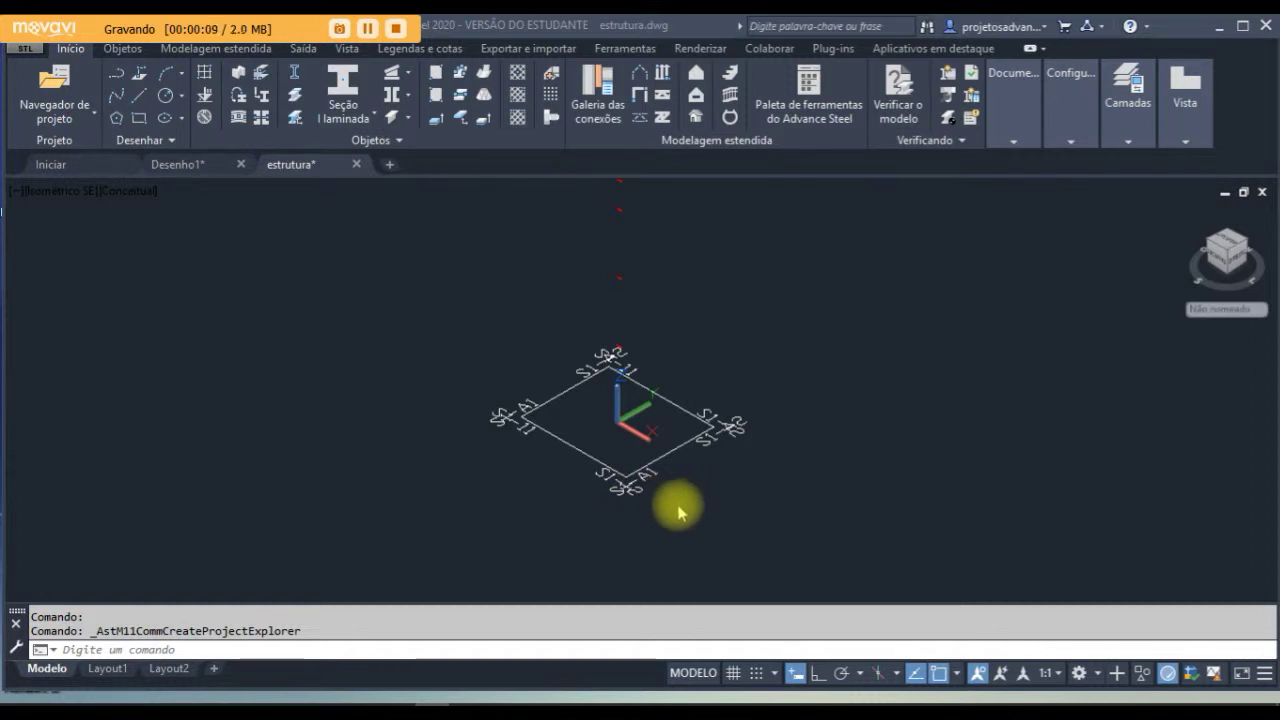
- Open the project explorer showing the structure's levels
scroll(615, 500, "up", 2)
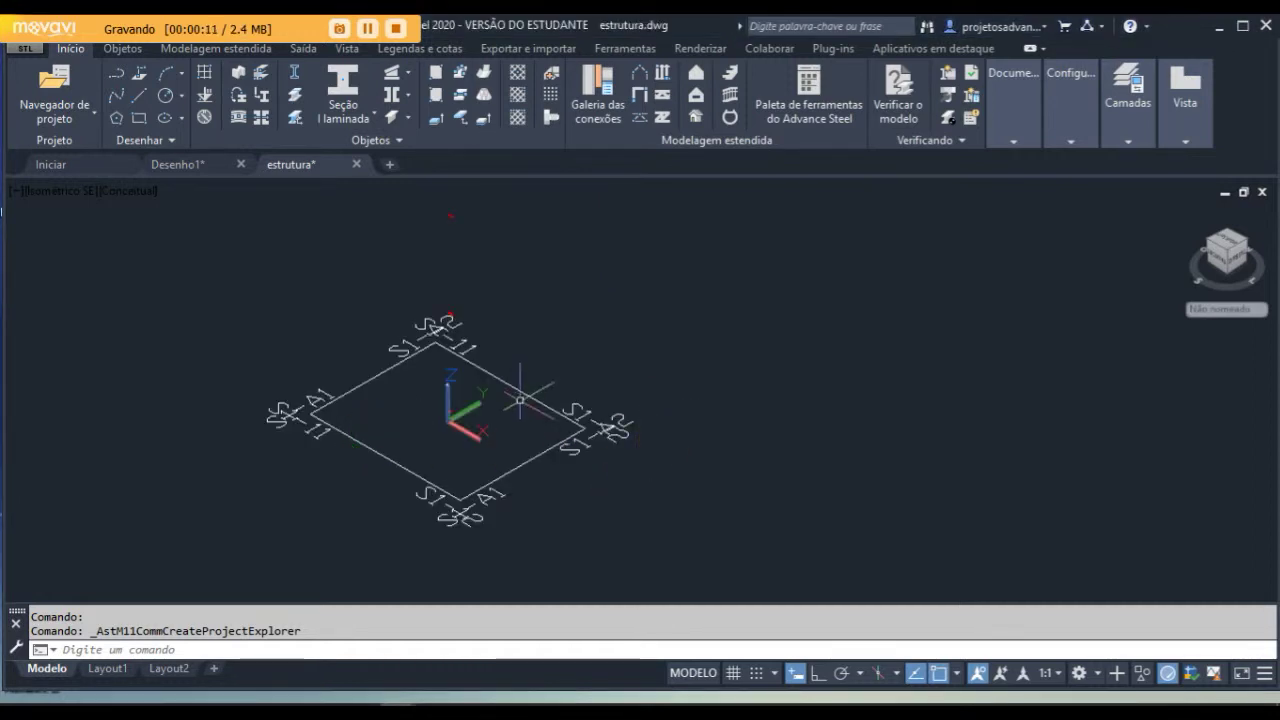
scroll(371, 429, "down", 2)
middle_click_drag(371, 429, 525, 400)
scroll(525, 400, "up", 2)
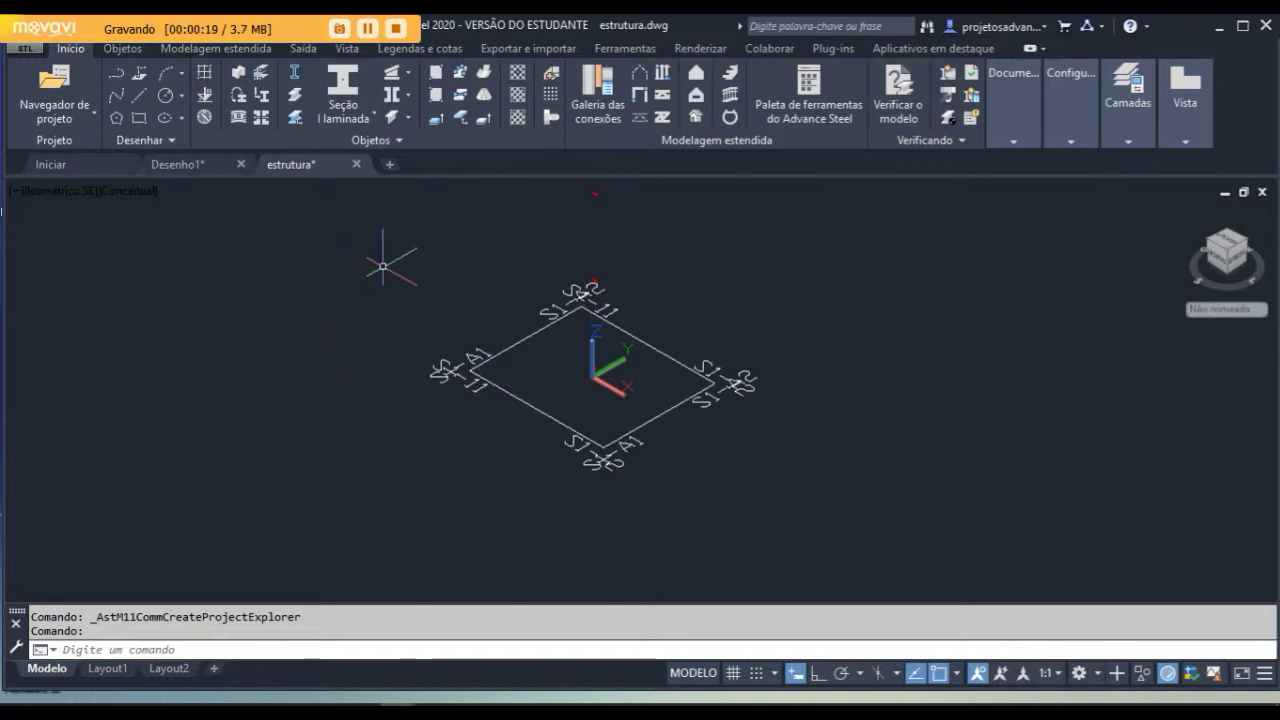
left_click(66, 118)
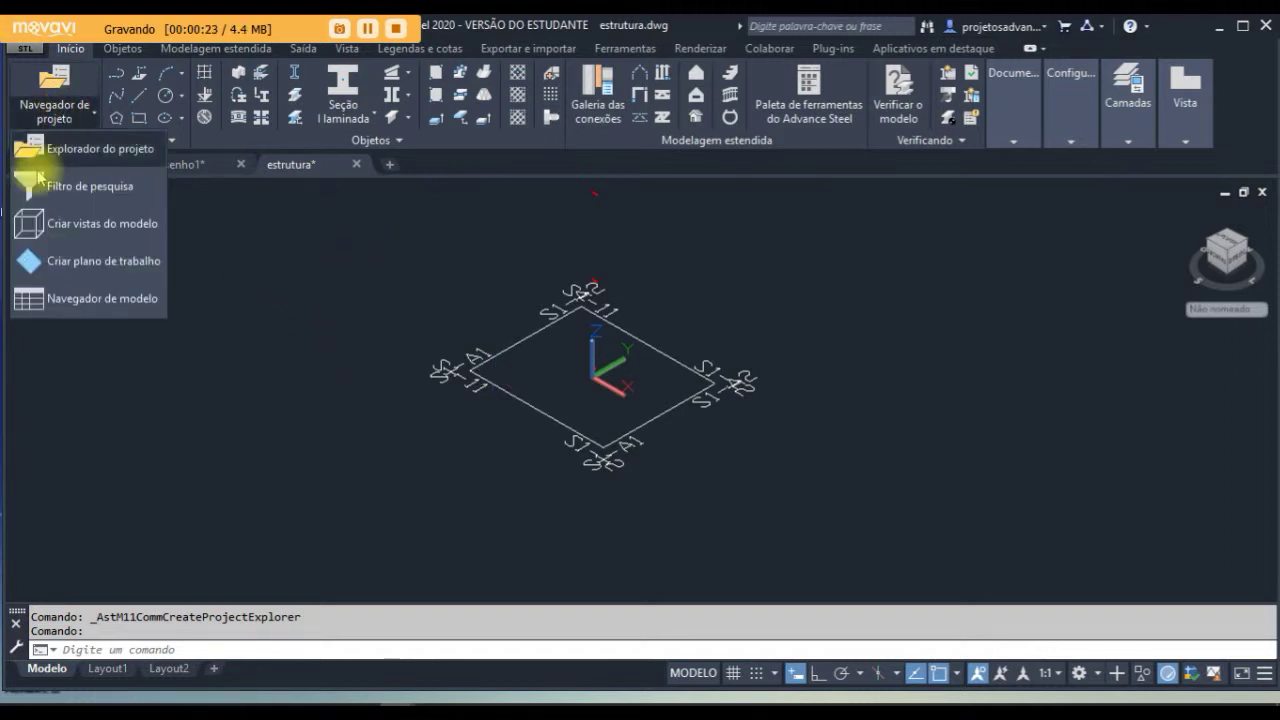
left_click(90, 152)
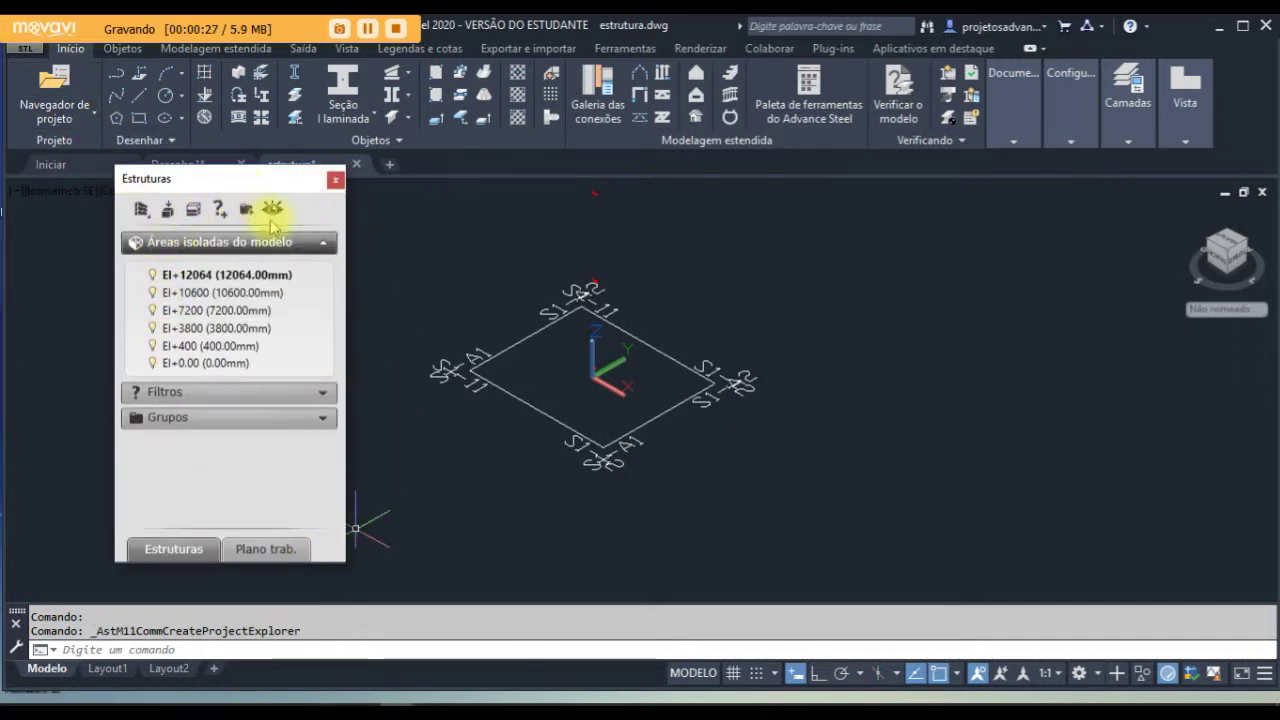
left_click(208, 276)
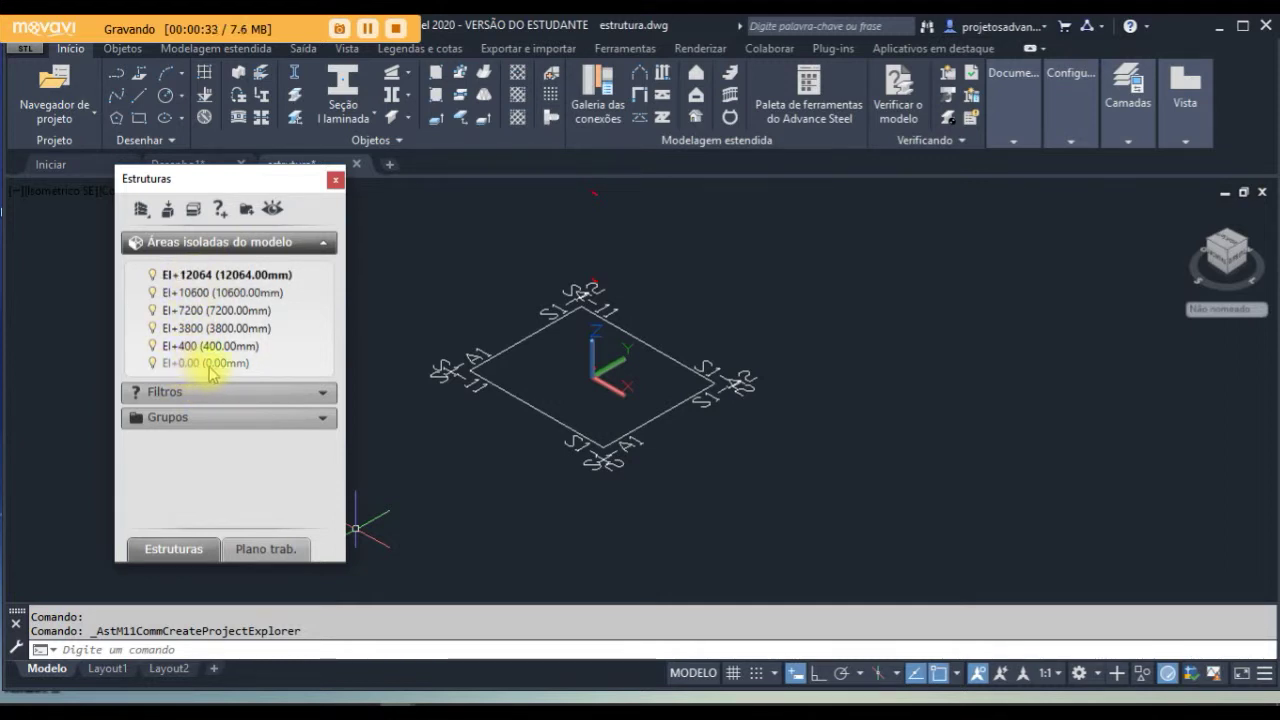
left_click(216, 281)
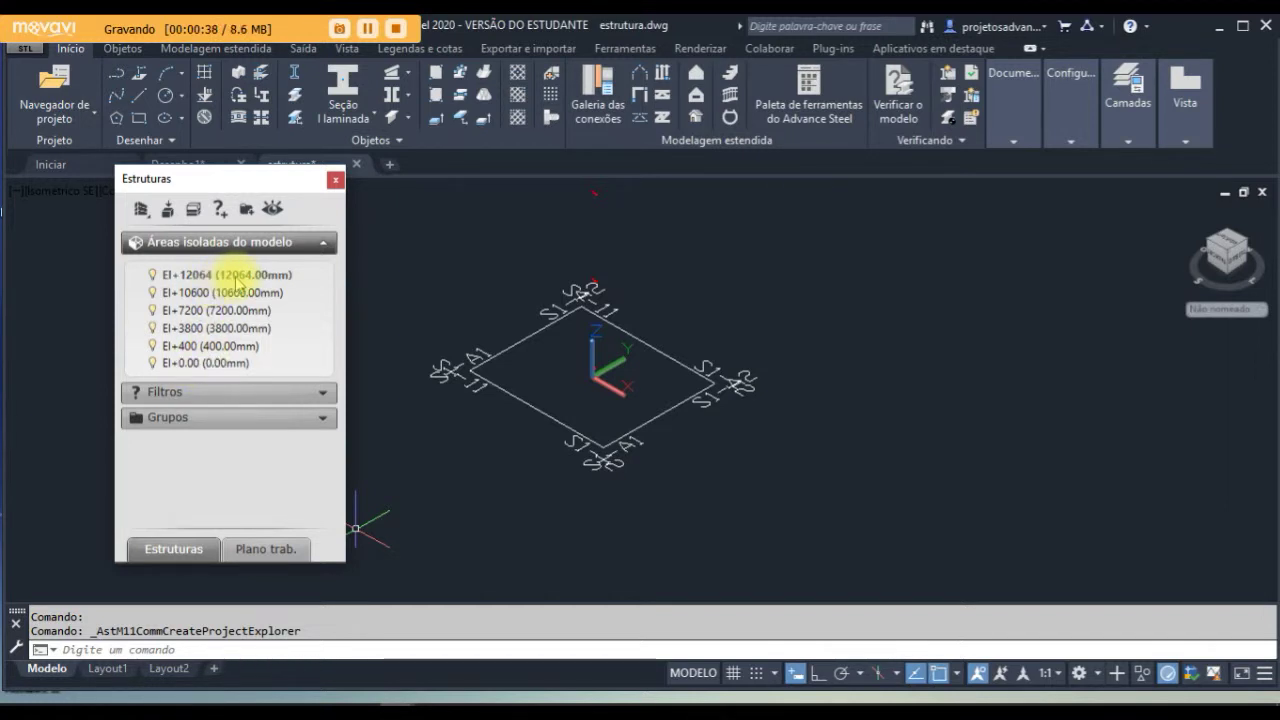
left_click(240, 280)
left_click(256, 282)
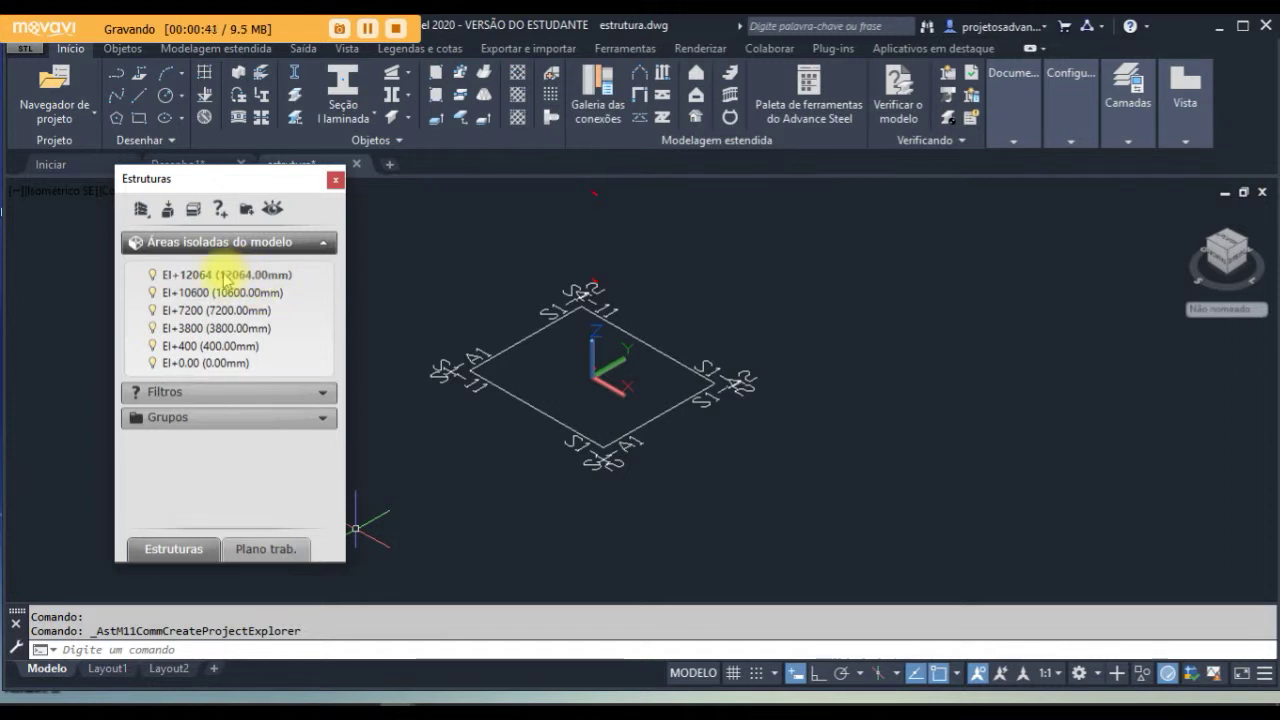
left_click(226, 282)
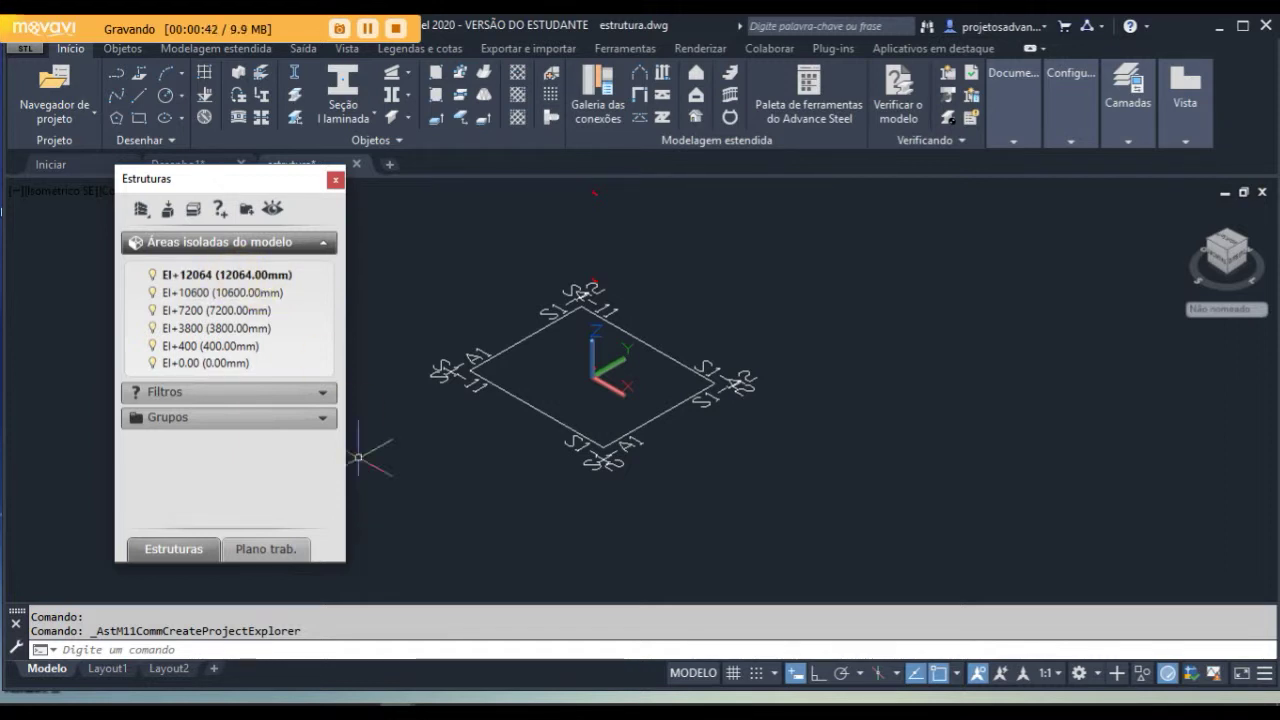
- Set the work planes for new columns to El+0.00 at the base and El+10600 at the head
left_click(260, 552)
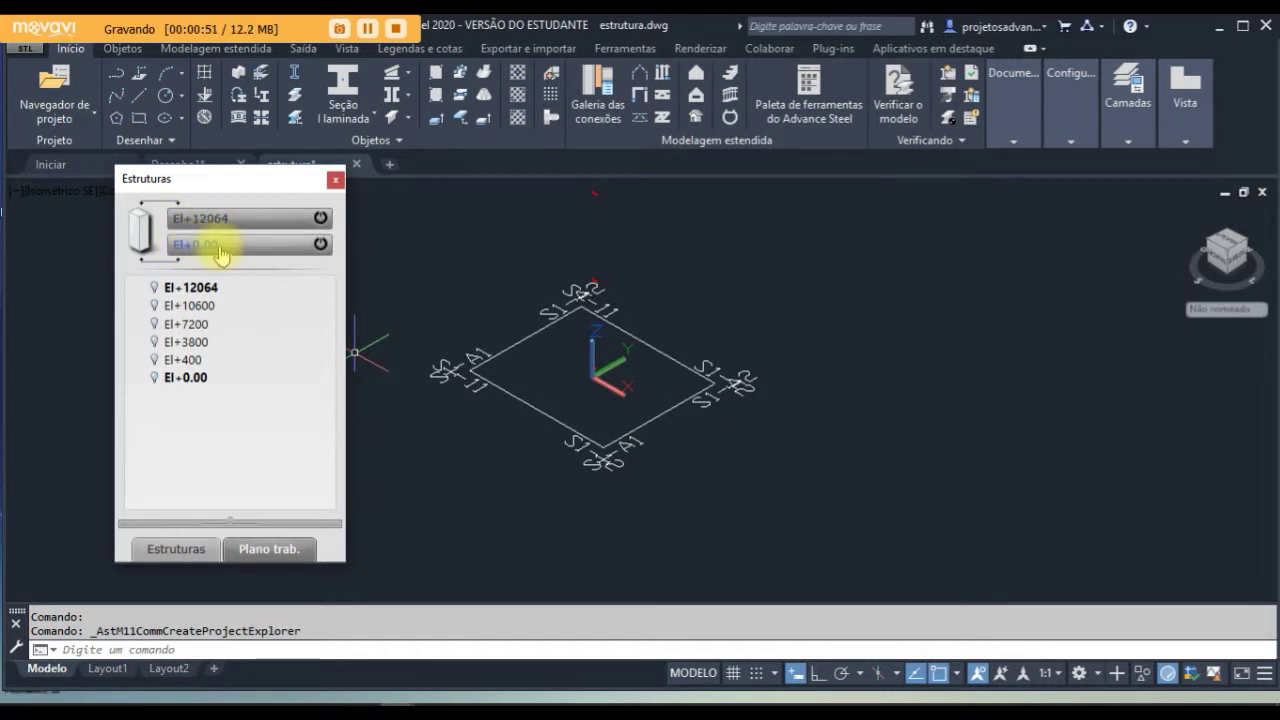
left_click(320, 244)
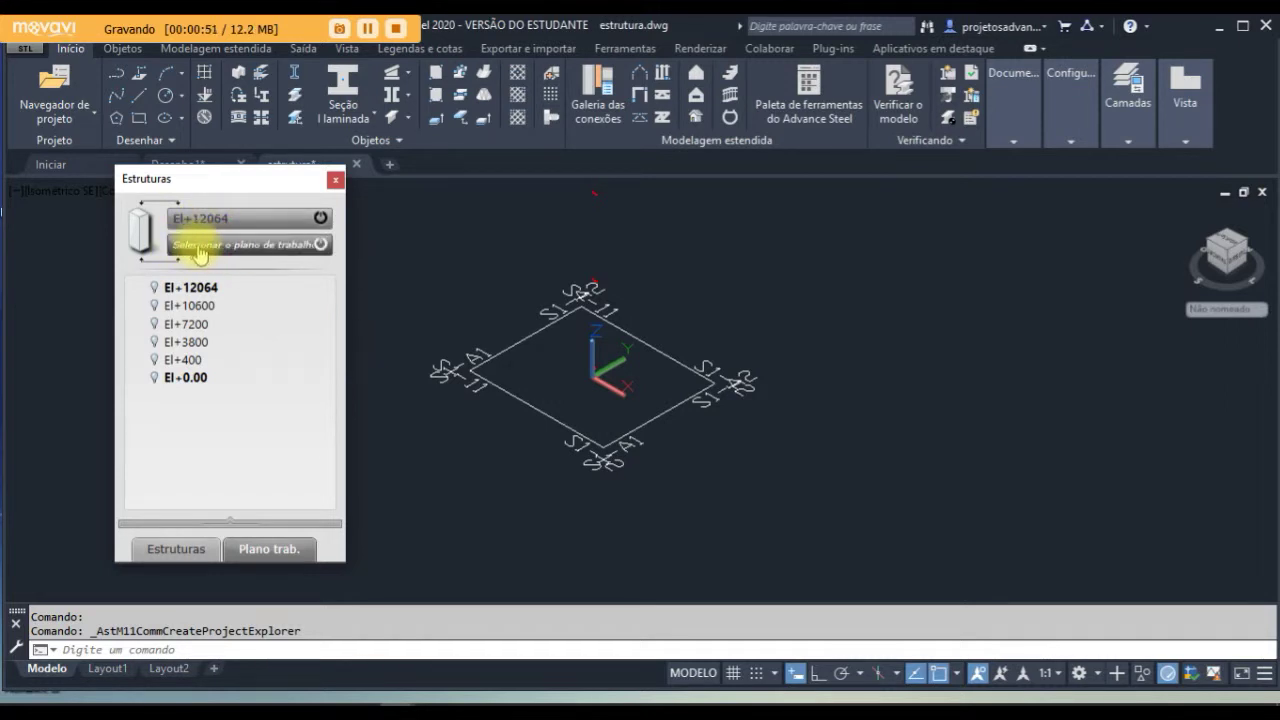
left_click(190, 380)
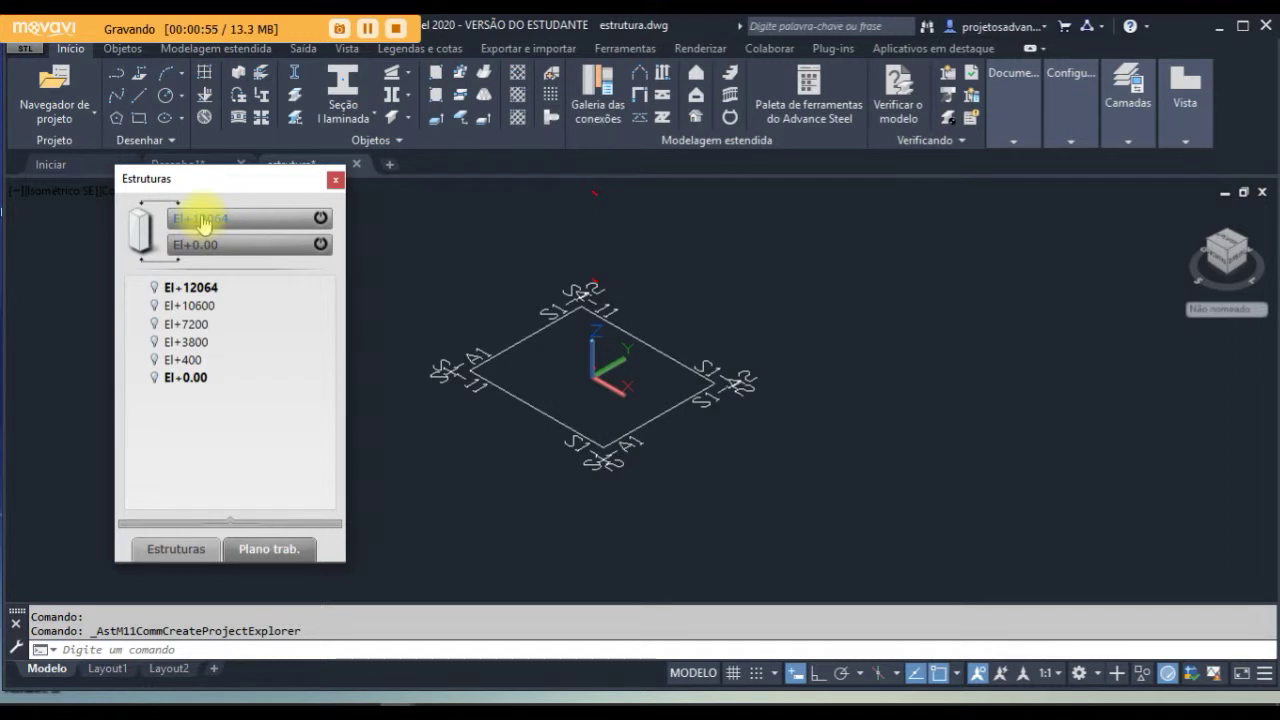
left_click(203, 222)
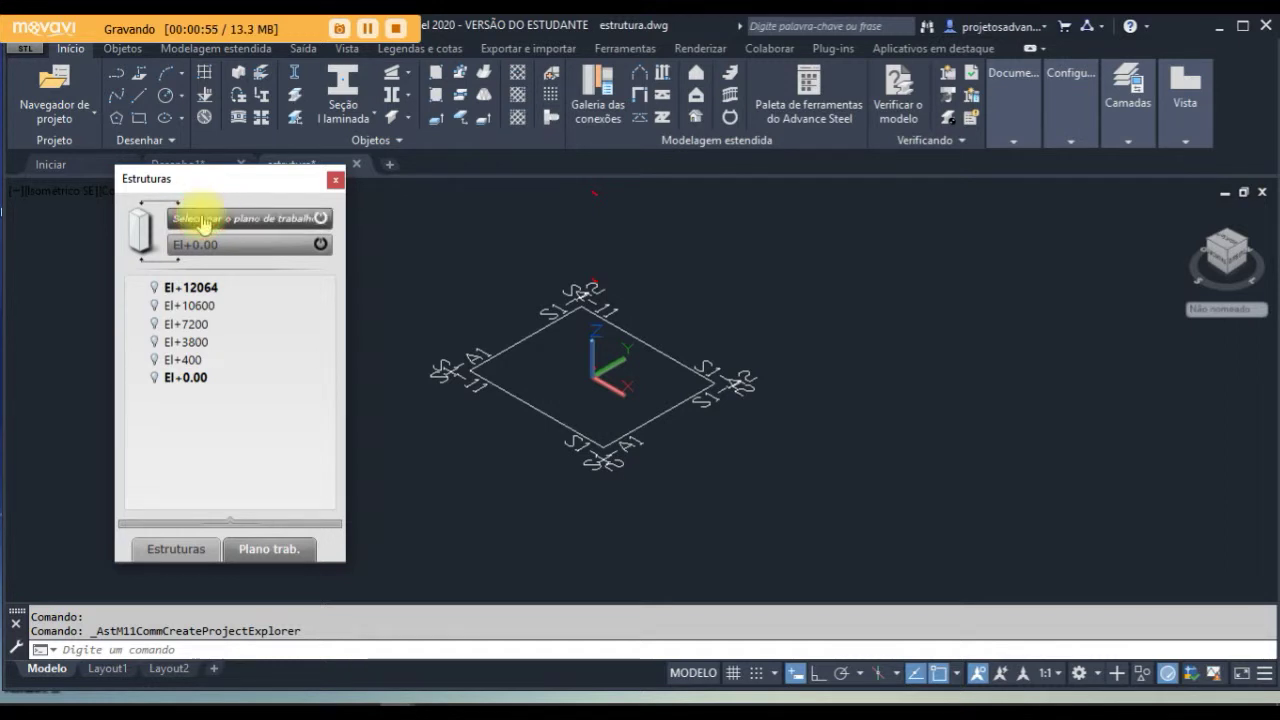
left_click(197, 306)
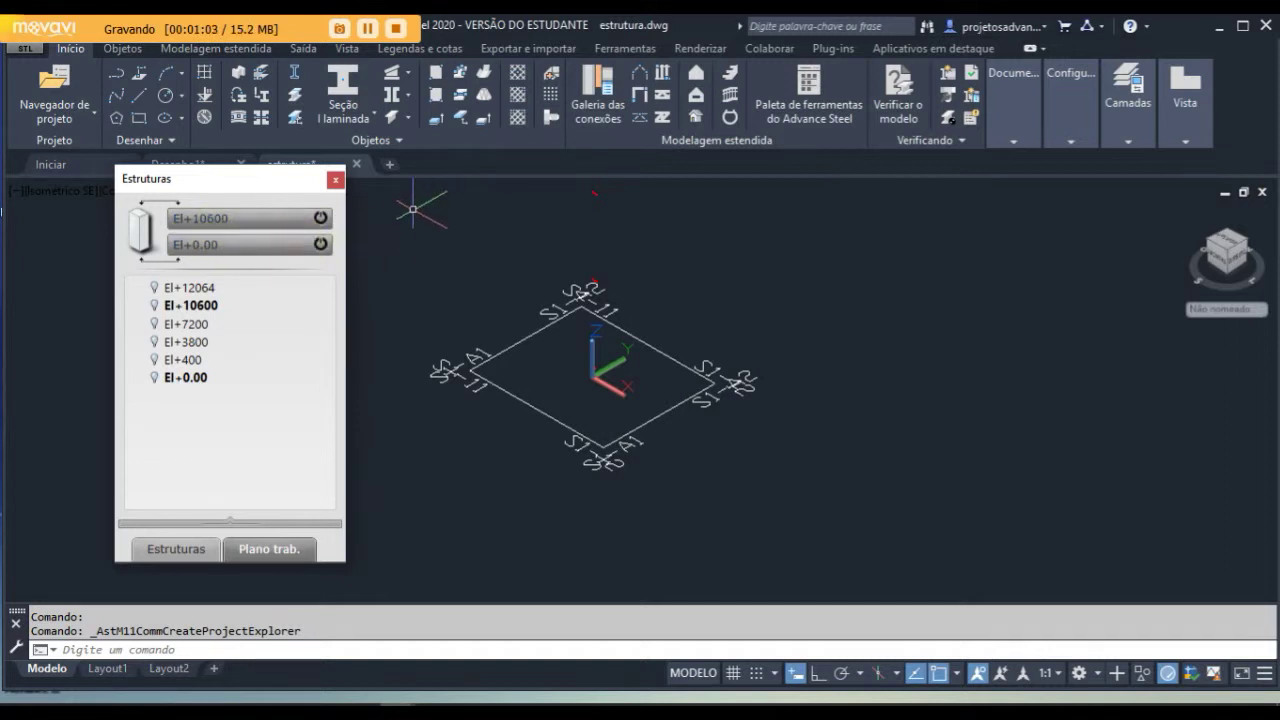
- Place a steel column at the front corner of the grid, where its two nearest axes meet
left_click(237, 80)
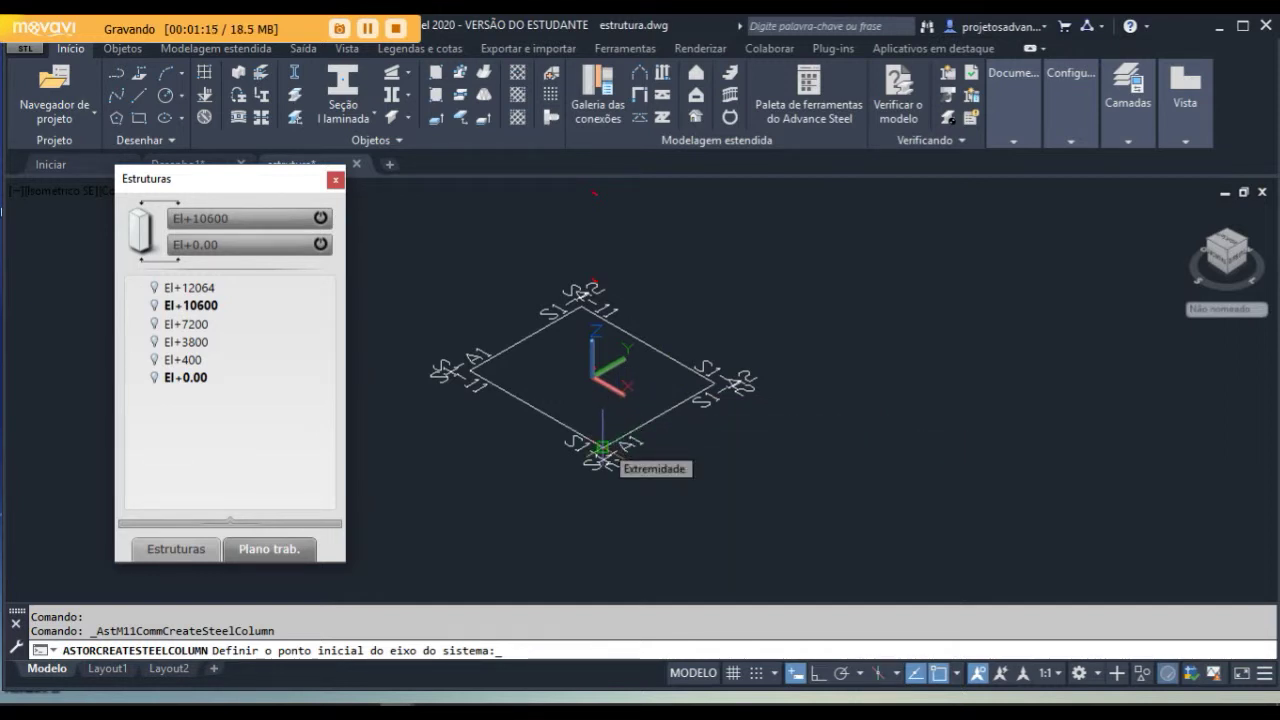
left_click(602, 447)
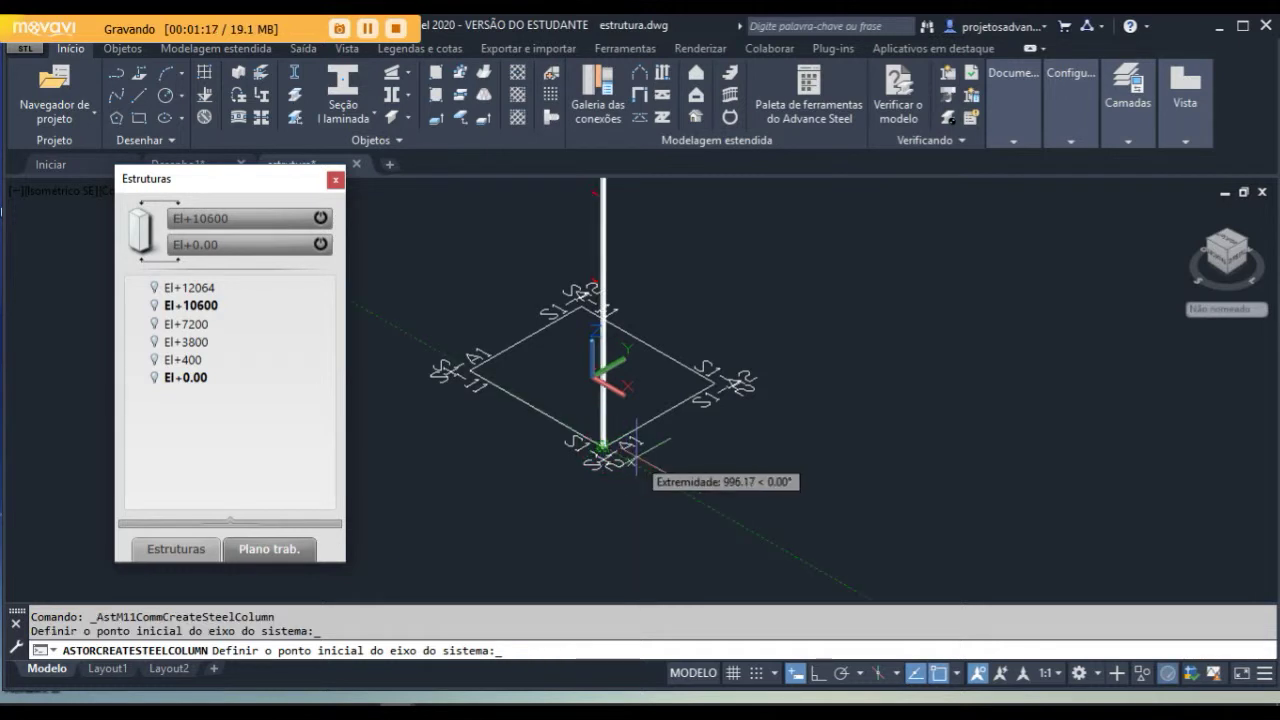
left_click(735, 452)
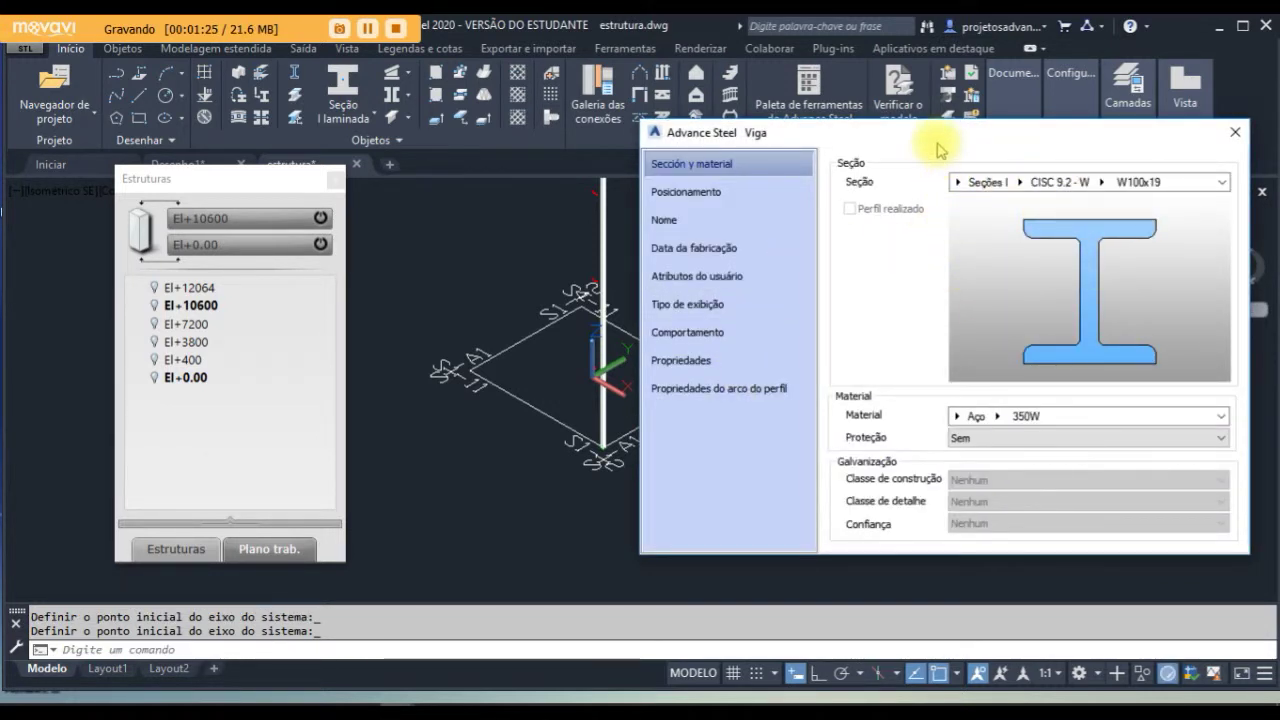
left_click_drag(930, 145, 922, 158)
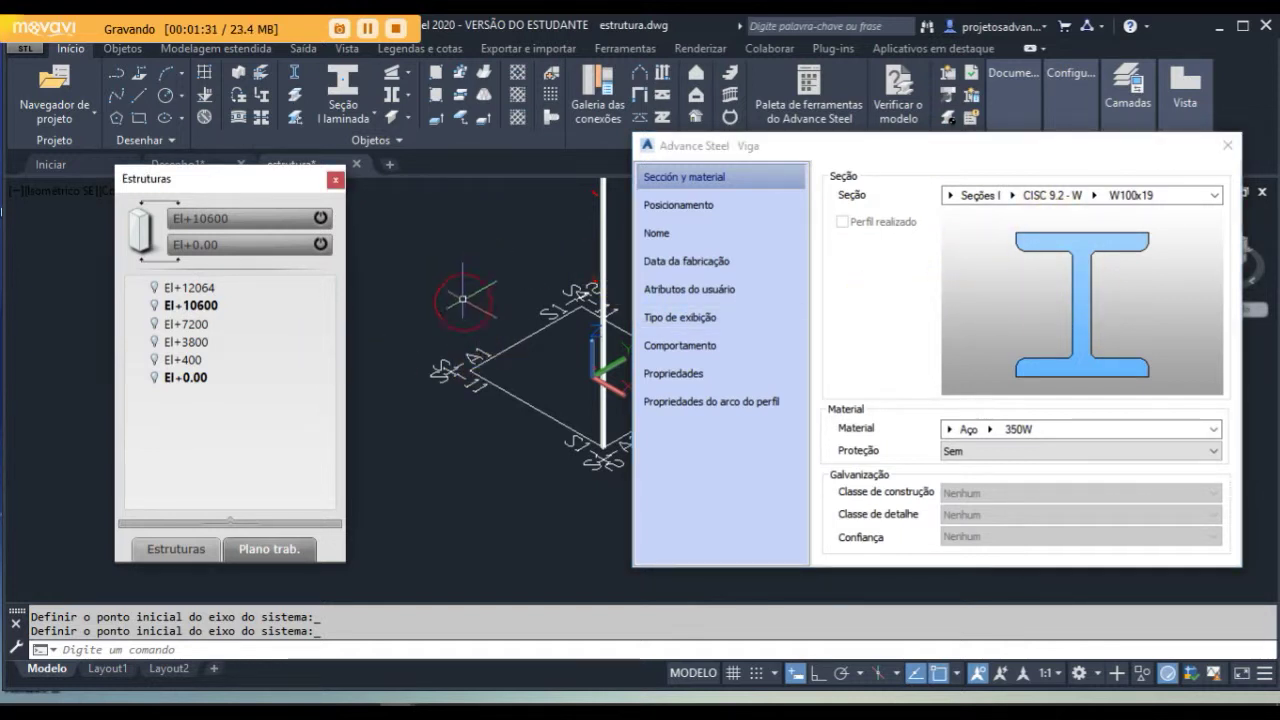
middle_click_drag(448, 300, 412, 354)
key("Escape")
scroll(606, 232, "up", 2)
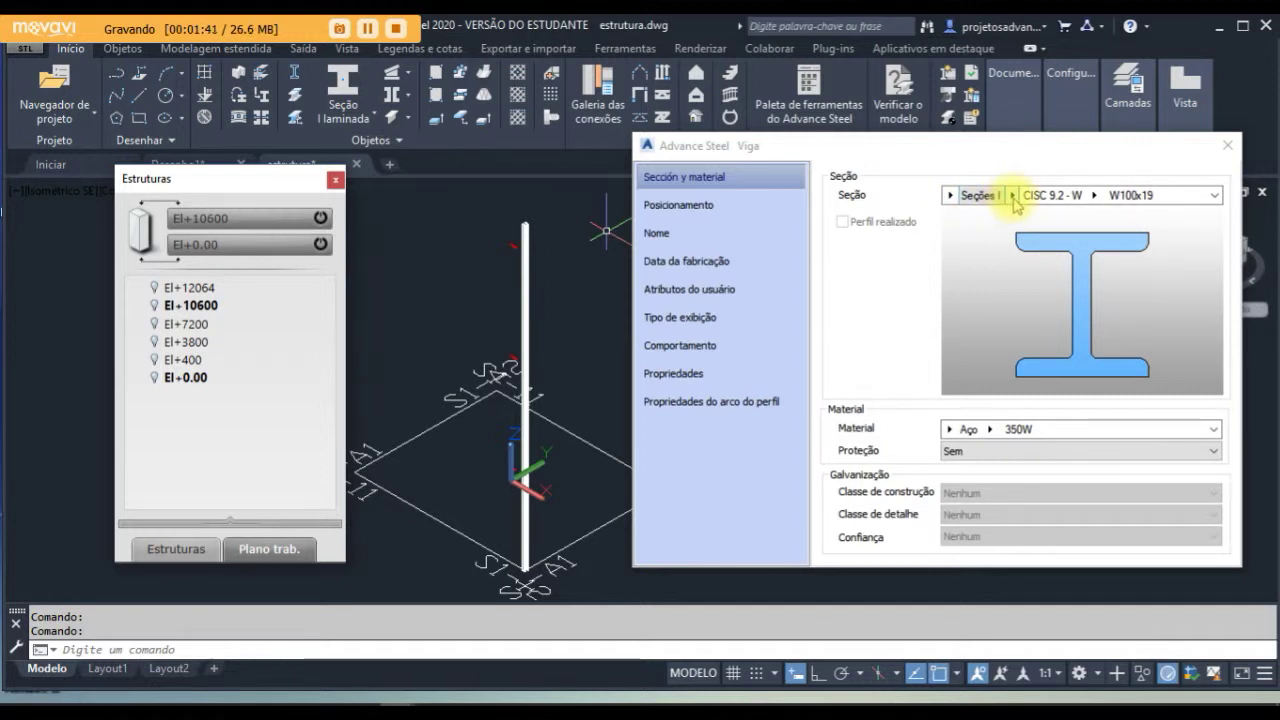
- Change the column's section family from the I-section catalogue to Gerdau W
left_click(1013, 196)
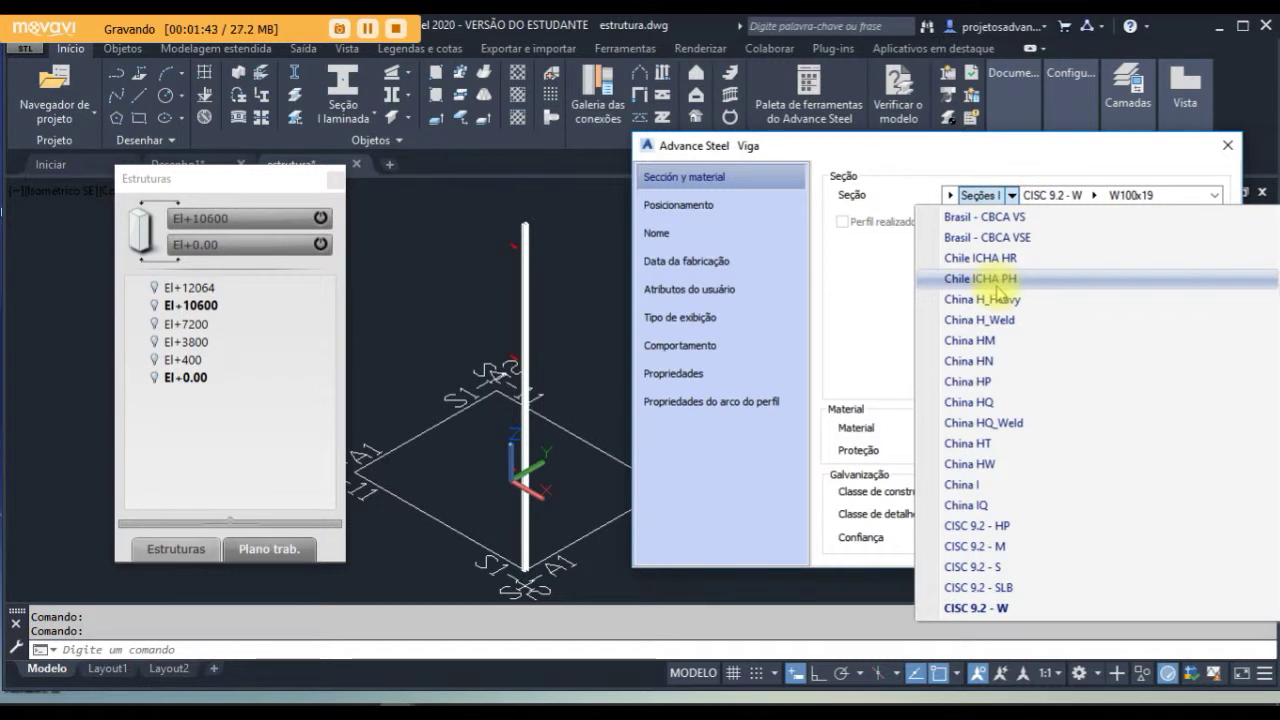
scroll(998, 291, "down", 3)
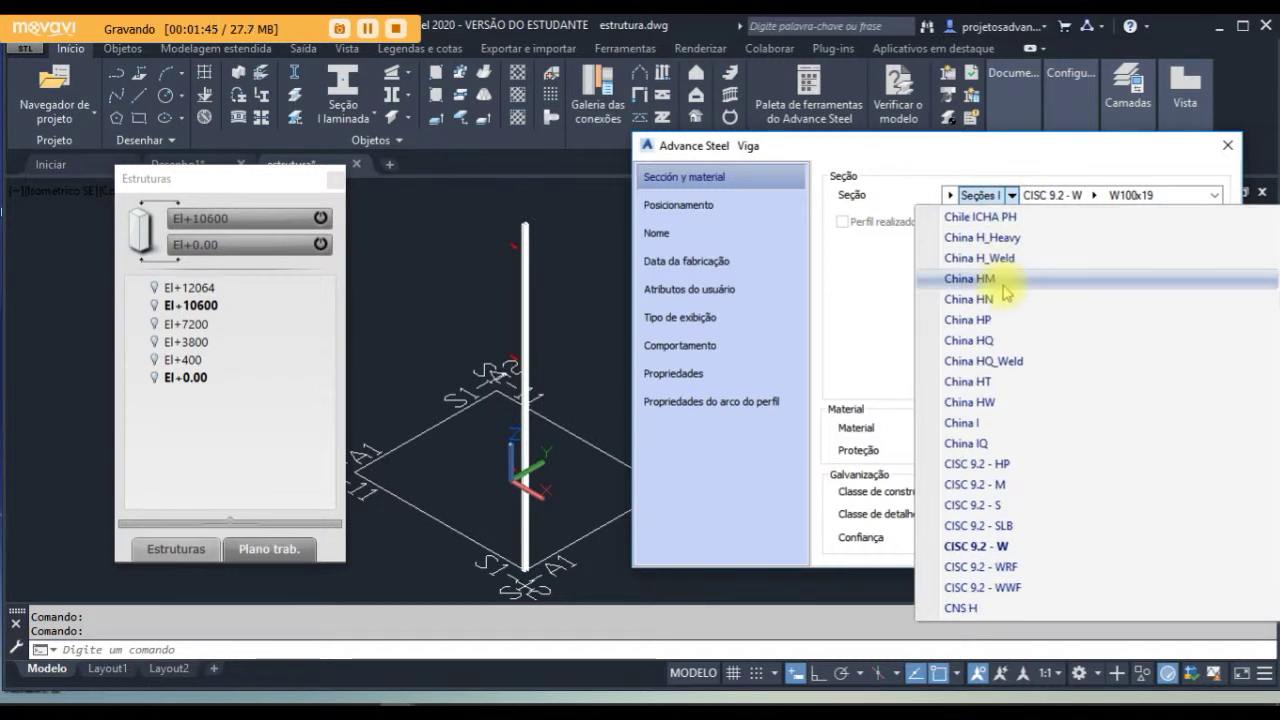
scroll(1007, 292, "down", 2)
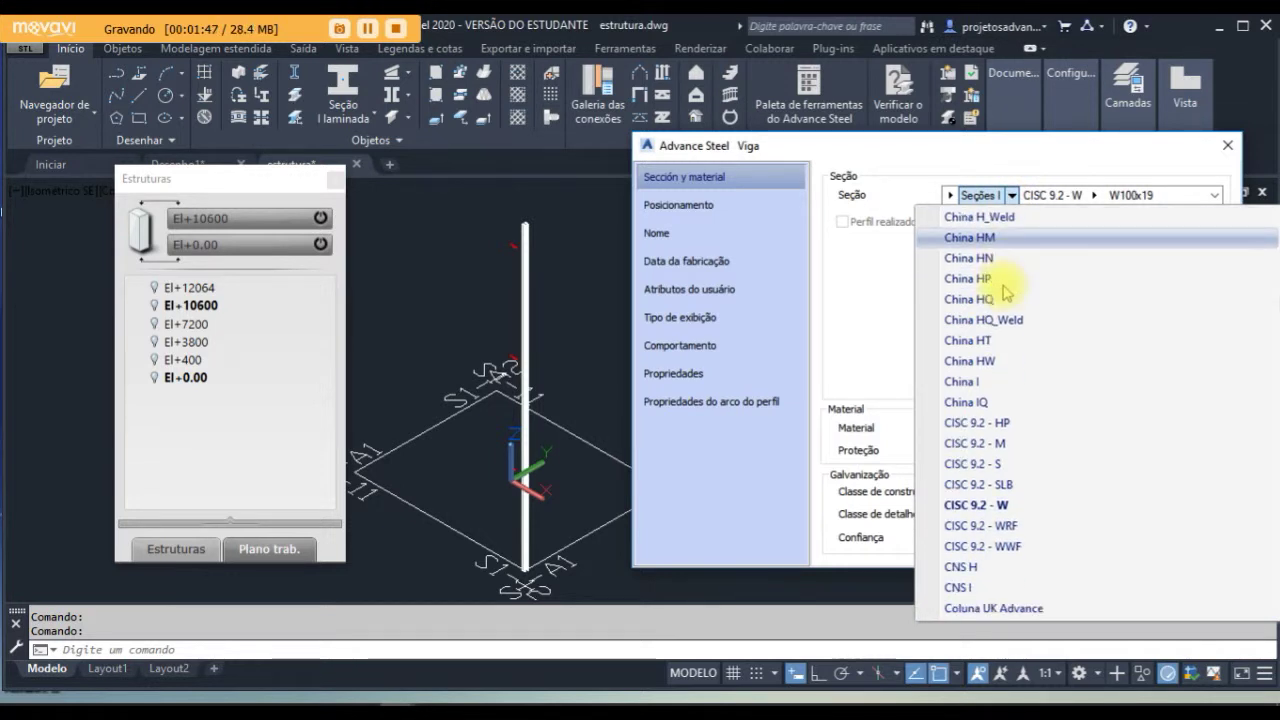
scroll(1005, 292, "down", 6)
scroll(1000, 290, "down", 9)
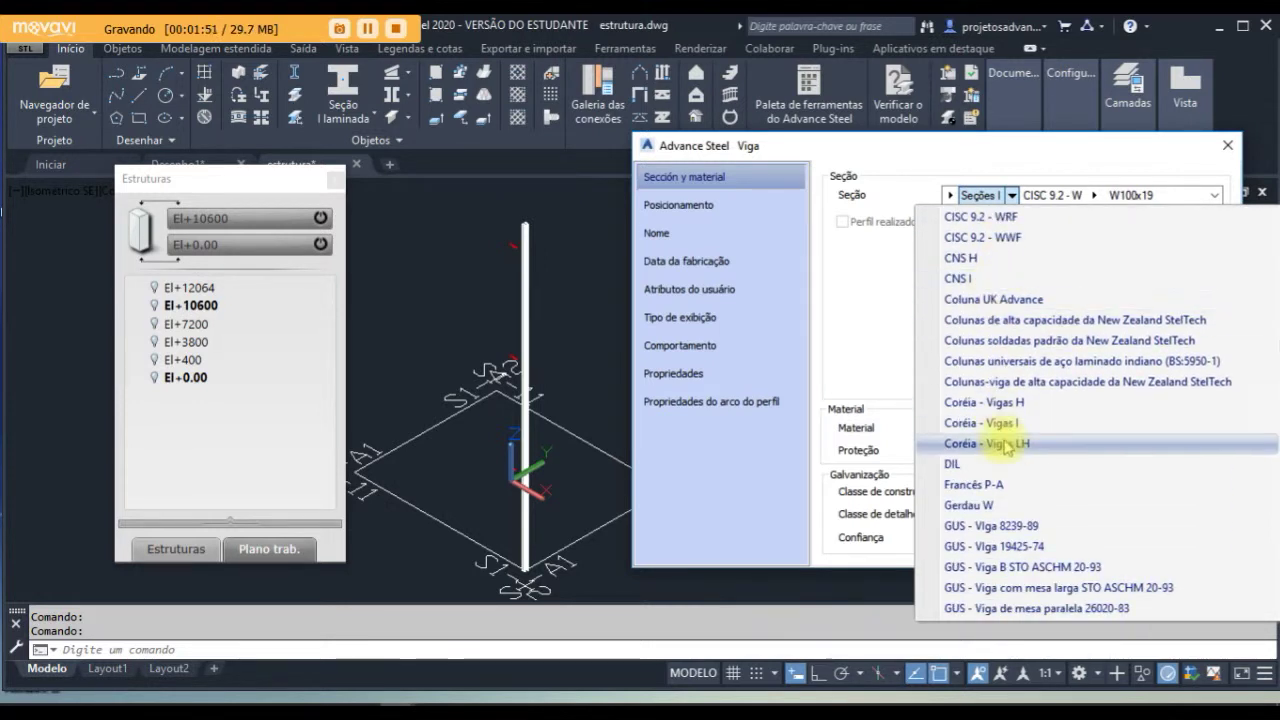
left_click(965, 509)
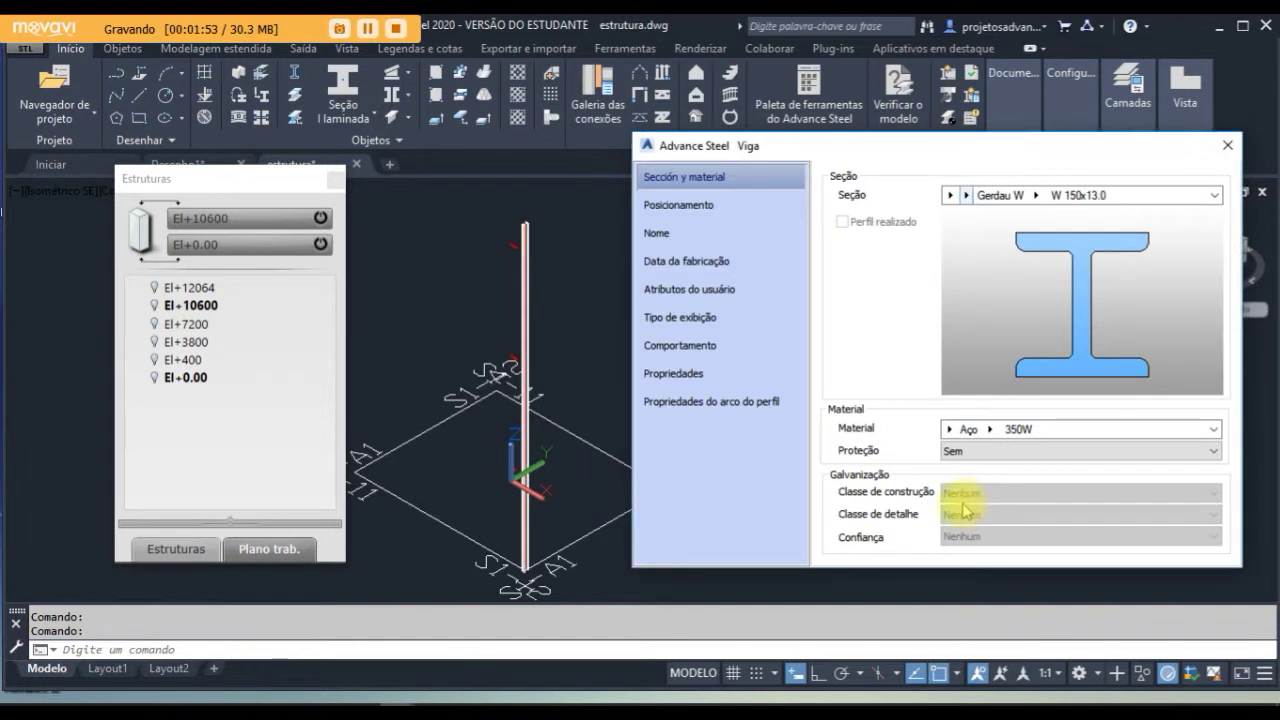
- Set the column's profile size to W 200x46.1(H)
left_click(1038, 197)
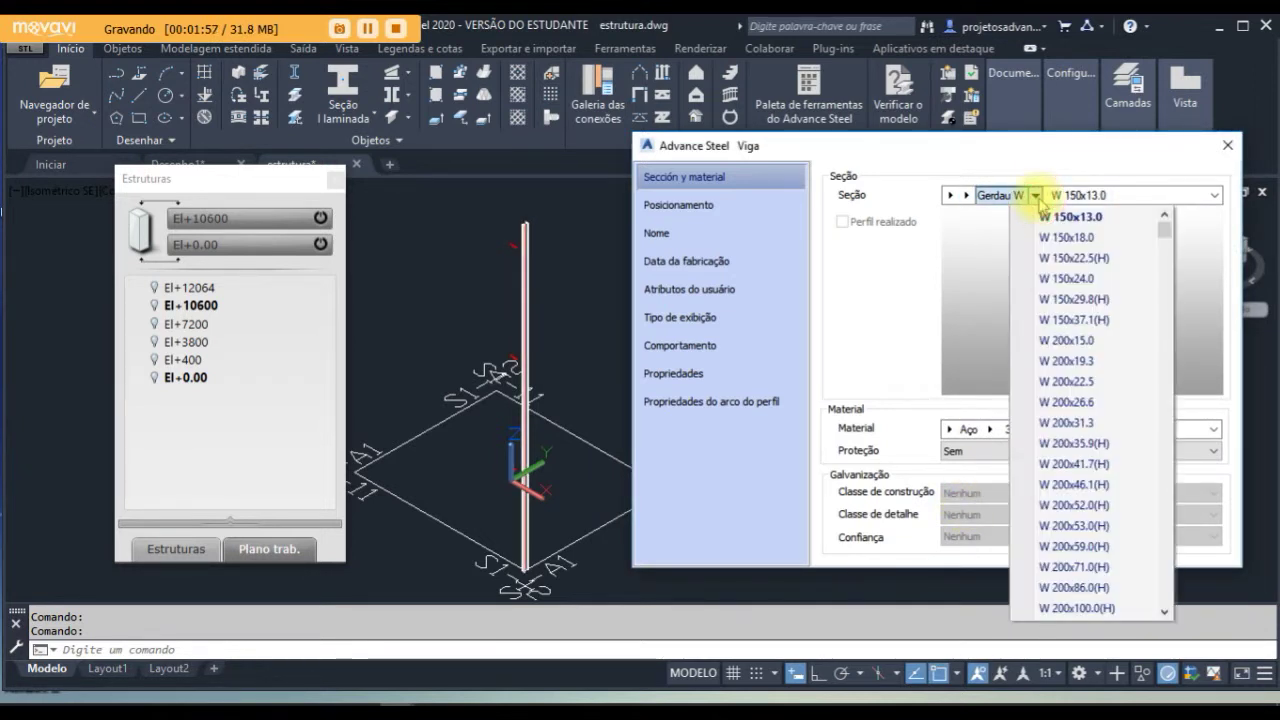
left_click(1162, 250)
left_click(1168, 258)
left_click(1168, 258)
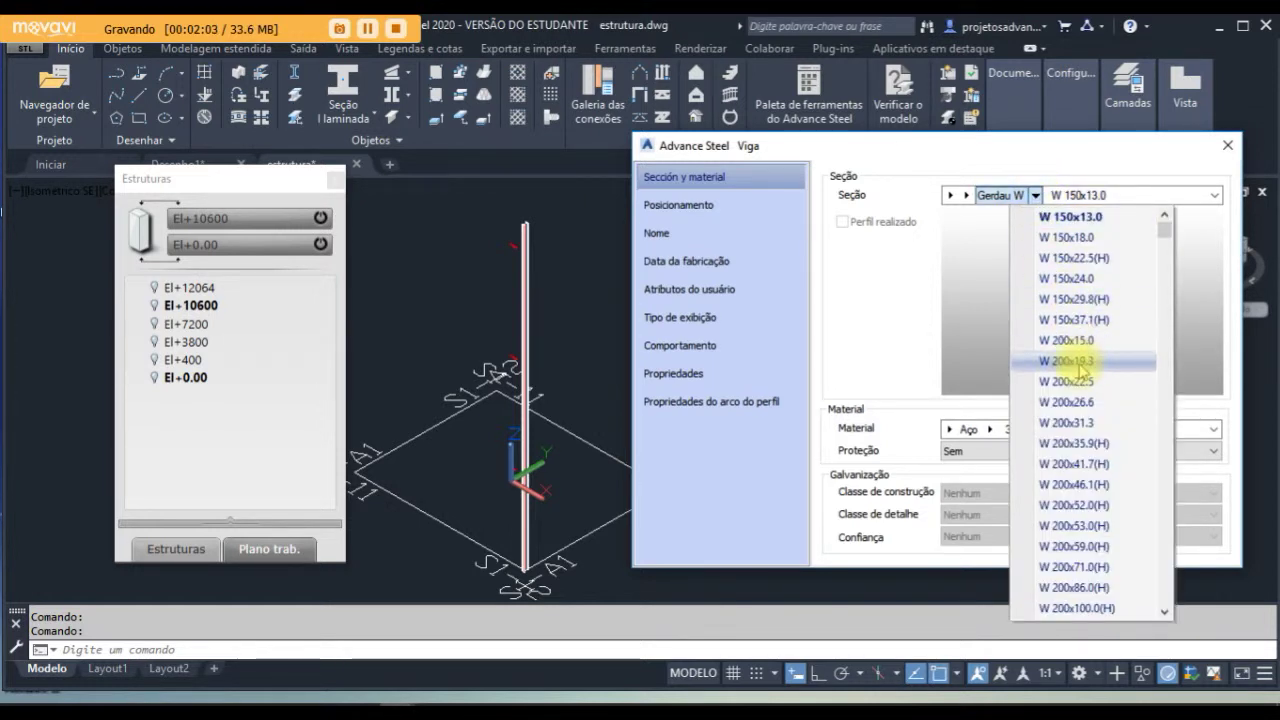
left_click(1067, 489)
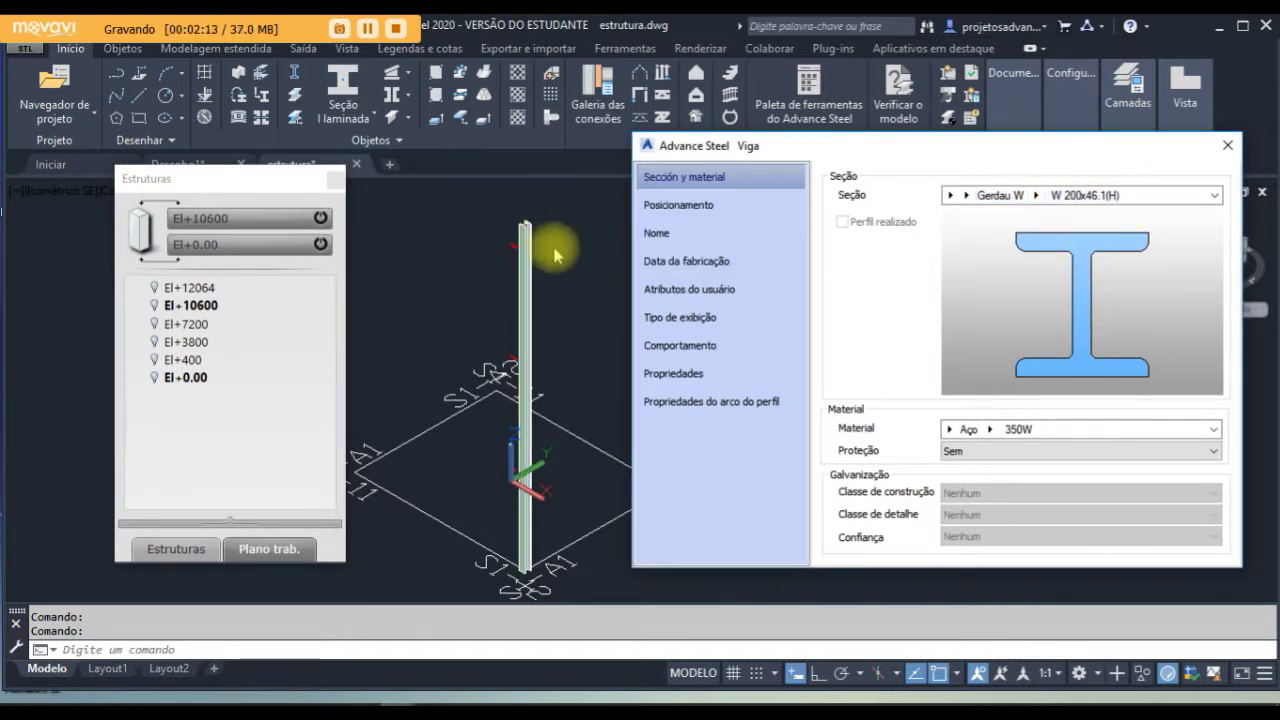
- Set the column's steel material grade to A572-GR 50
scroll(545, 245, "up", 3)
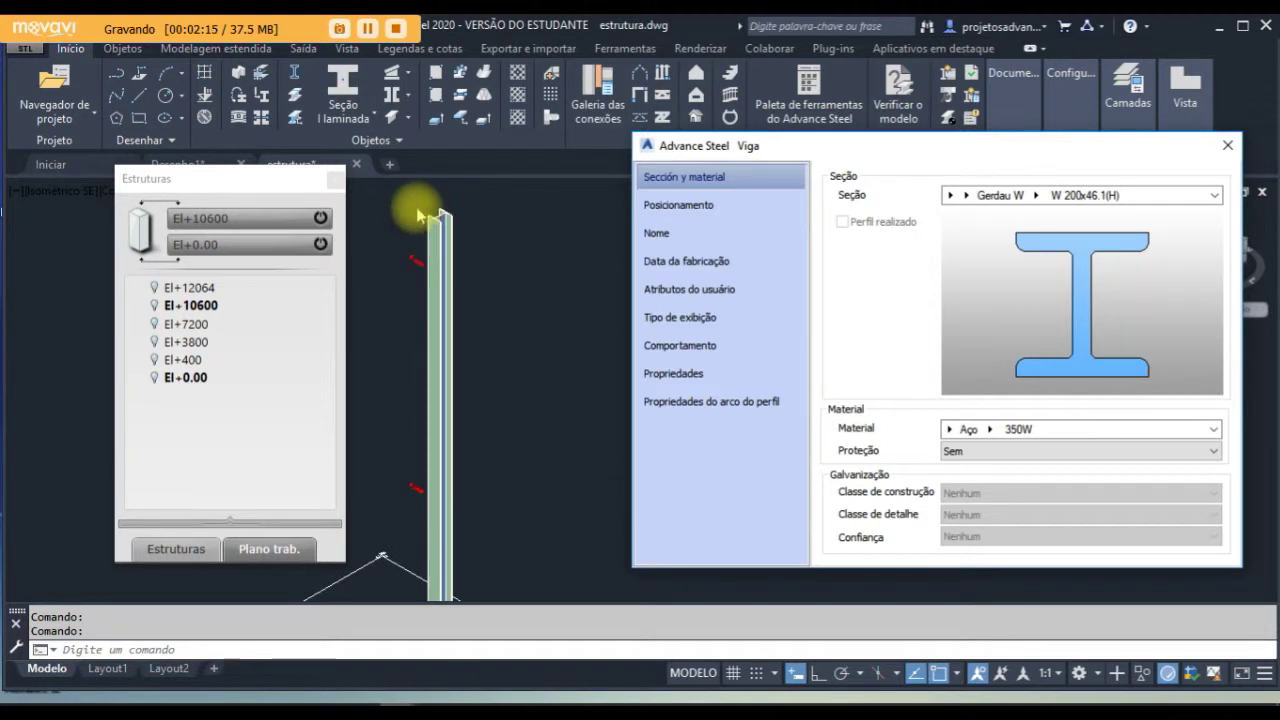
scroll(537, 271, "up", 2)
scroll(363, 217, "up", 2)
scroll(500, 286, "down", 5)
scroll(529, 305, "up", 2)
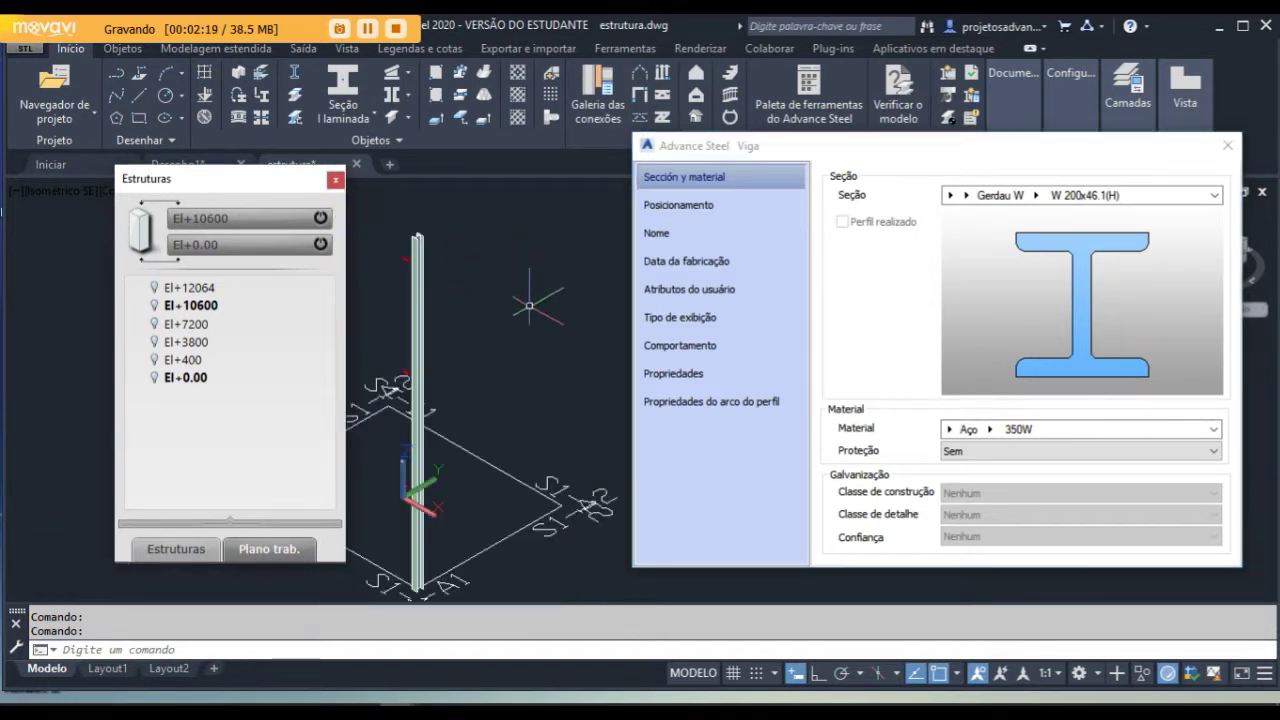
scroll(371, 237, "up", 2)
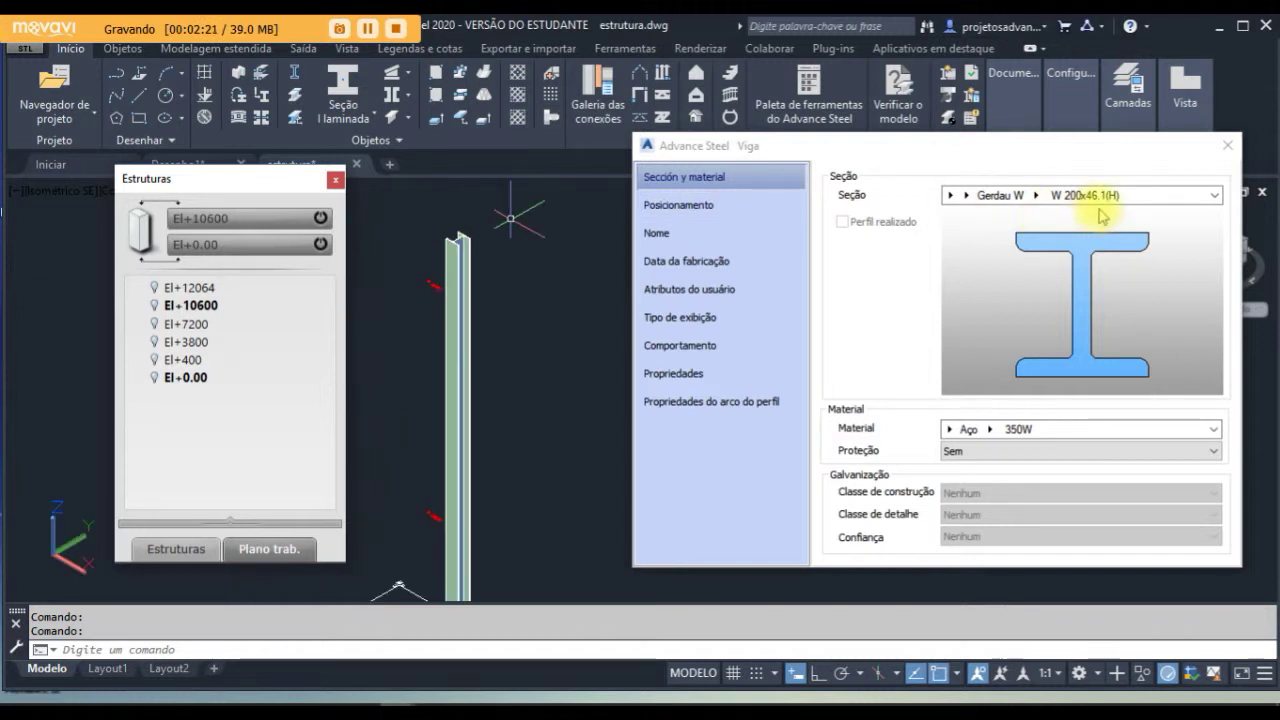
left_click(989, 435)
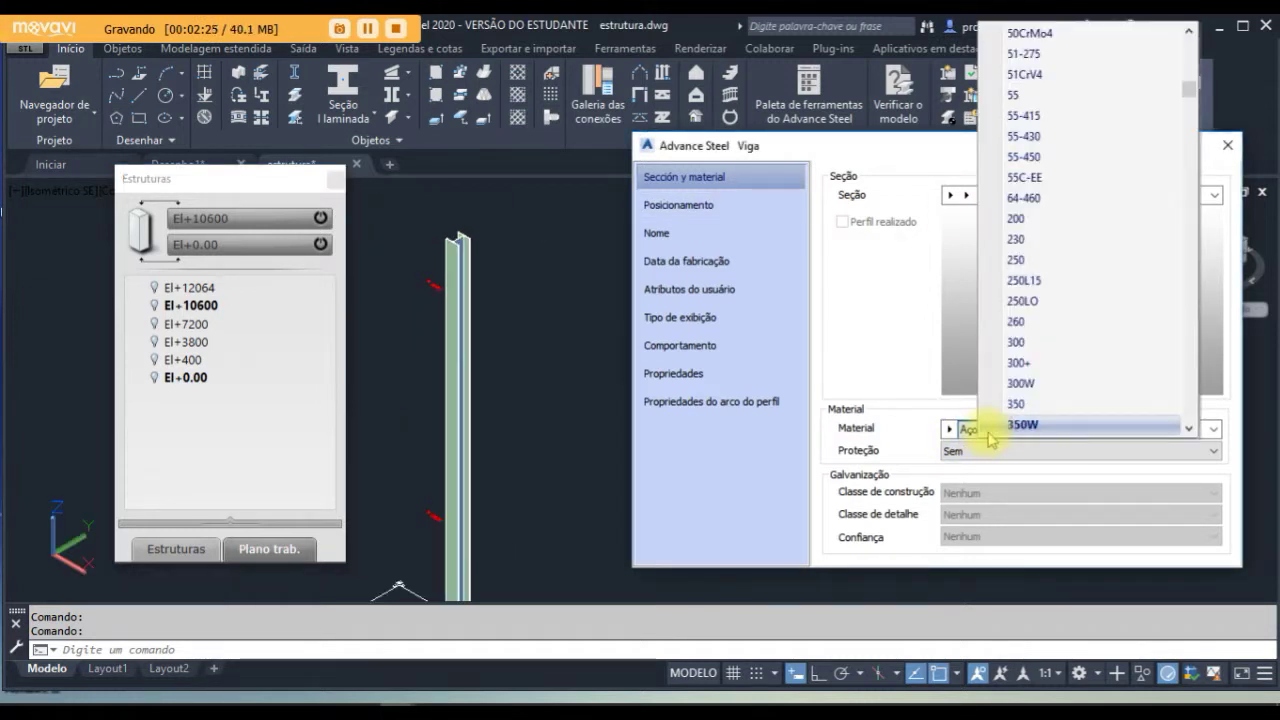
mouse_move(1195, 98)
left_mouse_down()
mouse_move(1189, 47)
mouse_move(1186, 114)
left_mouse_up()
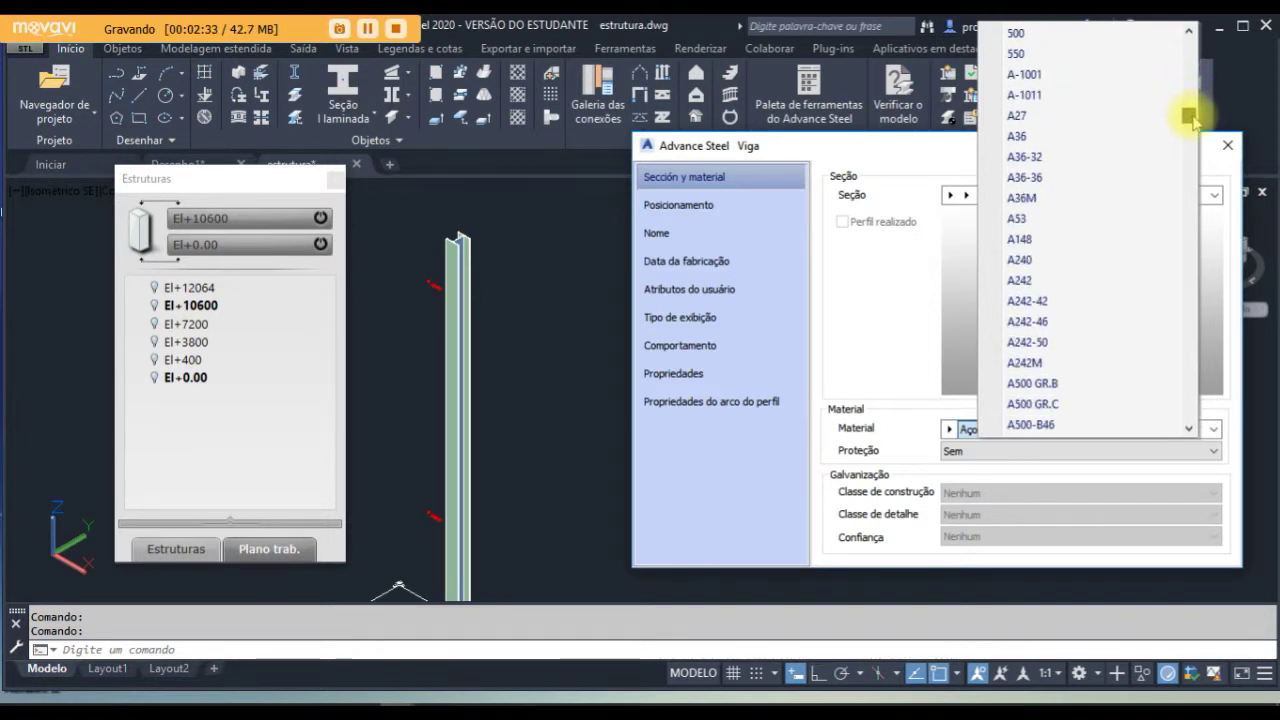
scroll(1104, 280, "down", 3)
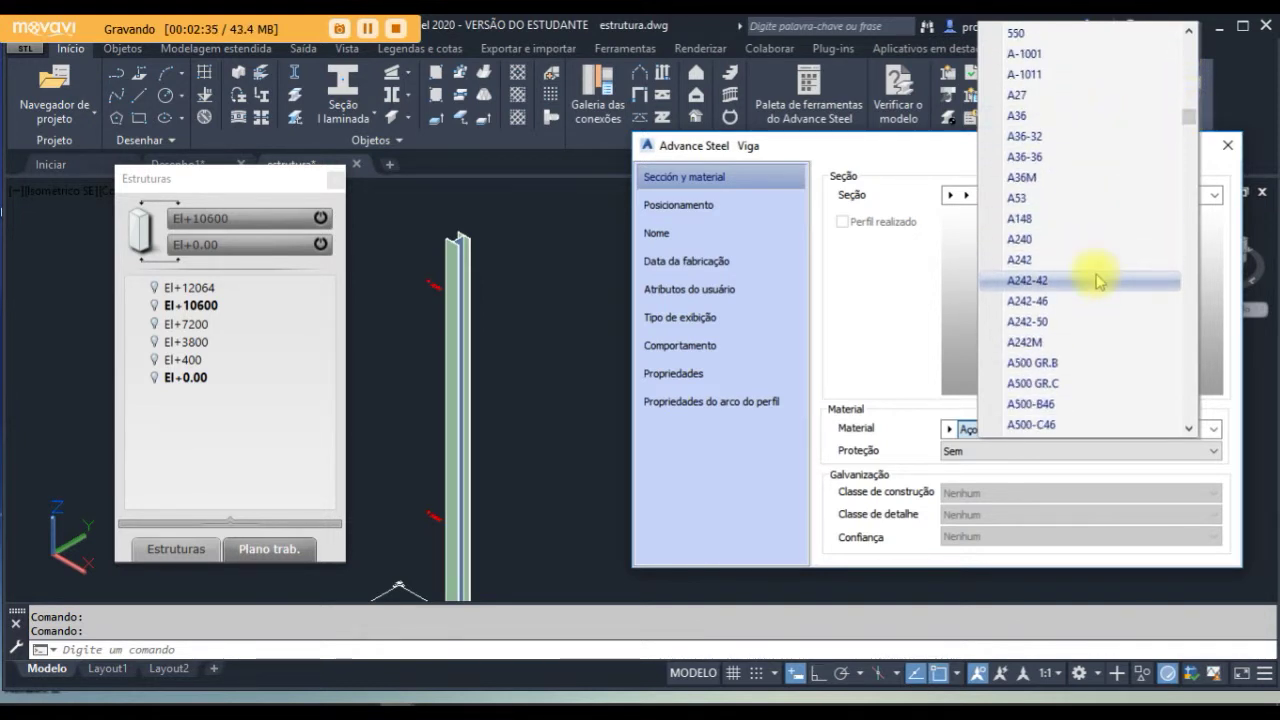
scroll(1106, 280, "down", 1)
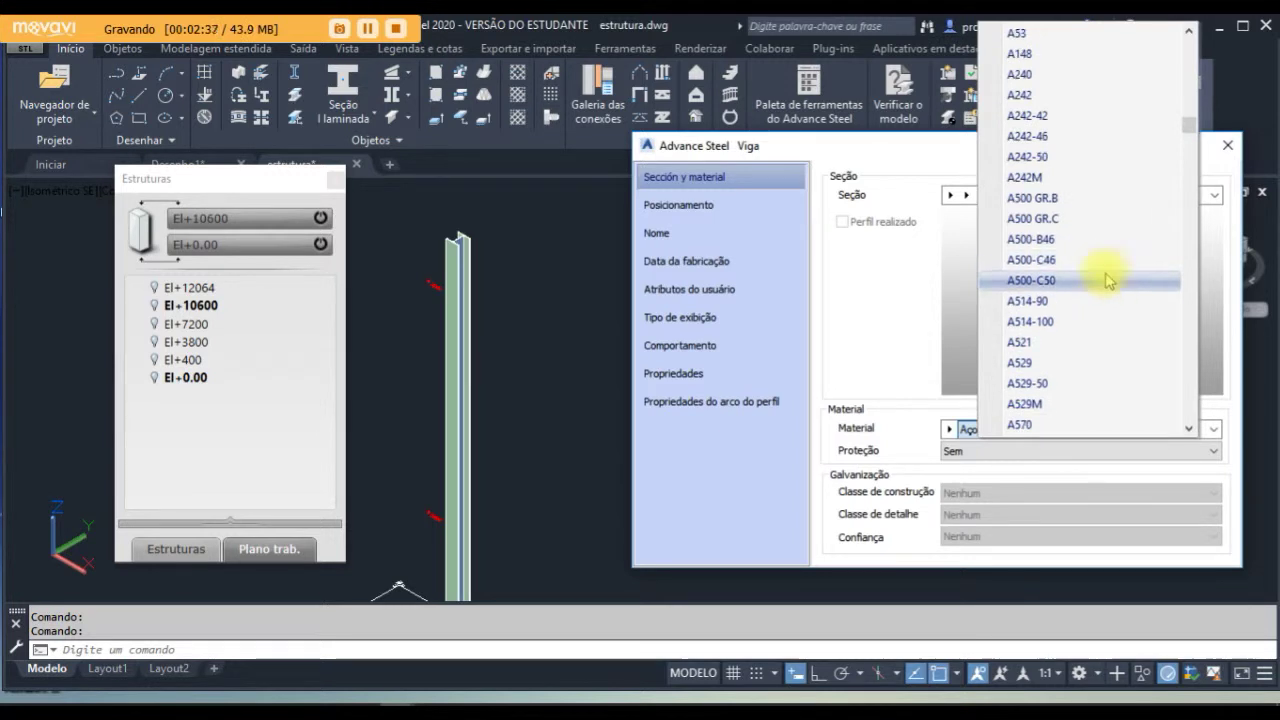
scroll(1104, 280, "down", 4)
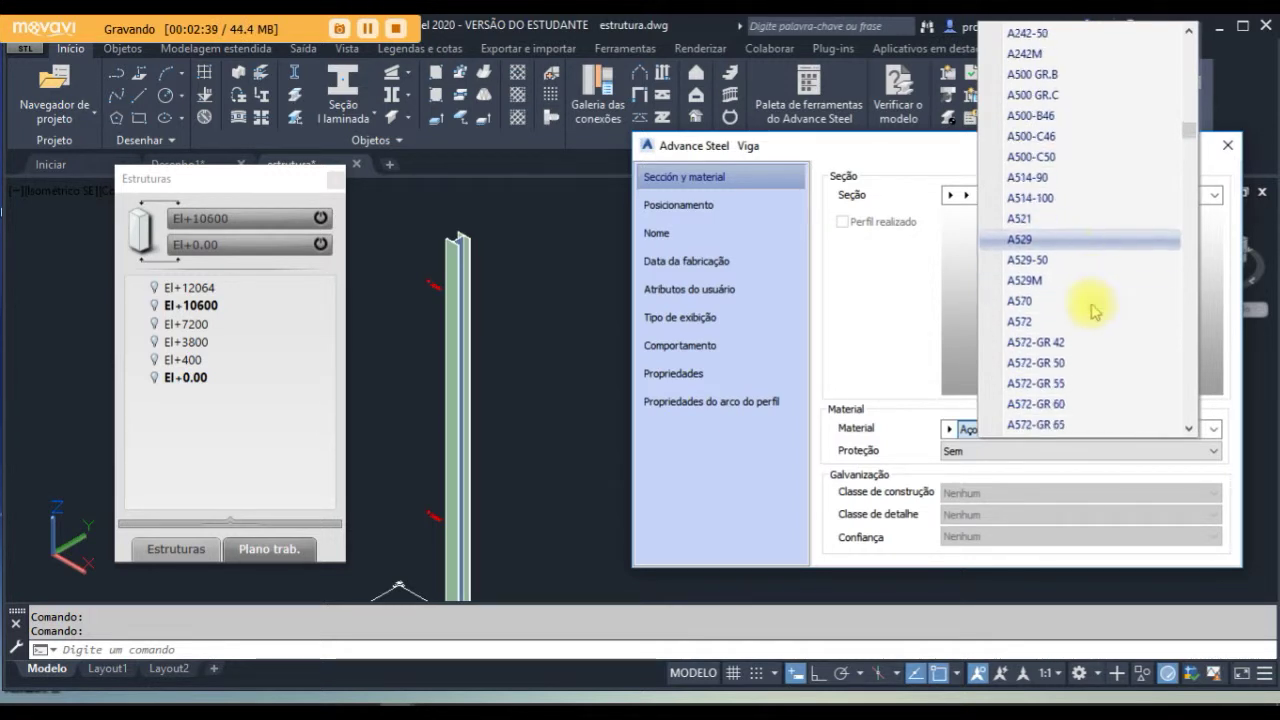
left_click(1050, 364)
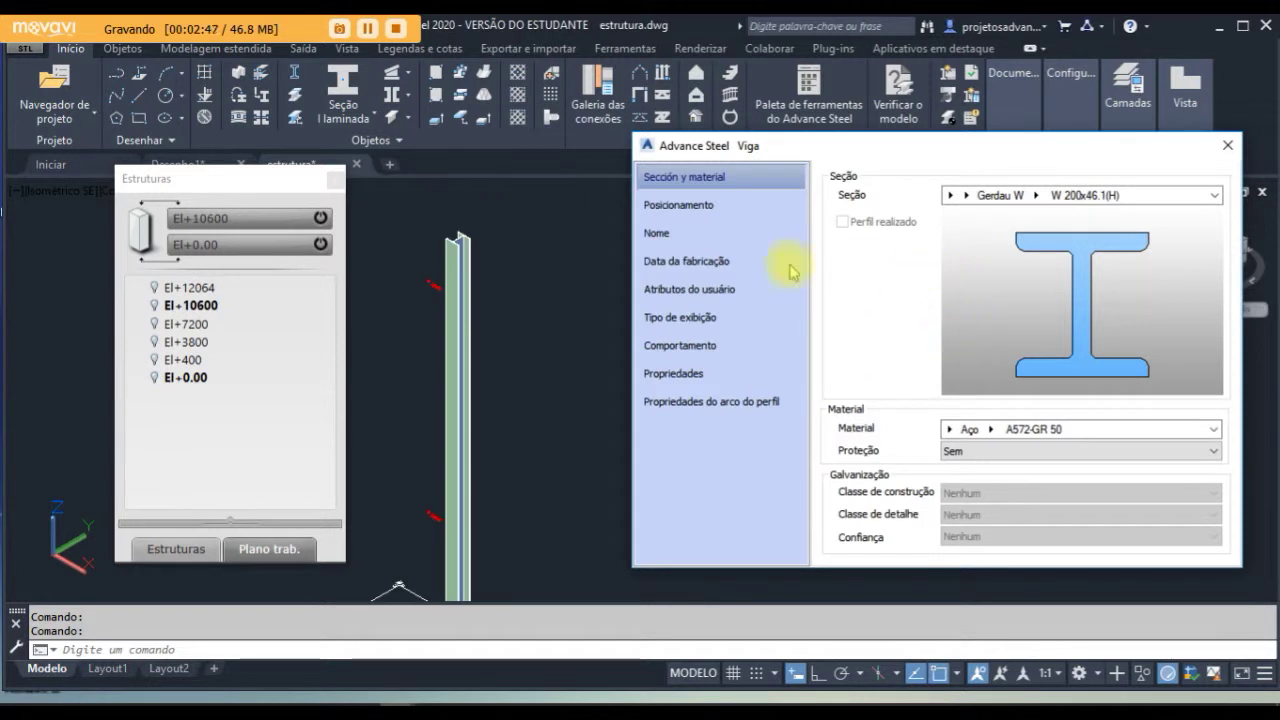
- Rotate the front-corner column's section to an angle of 90 degrees and close its properties
left_click(681, 210)
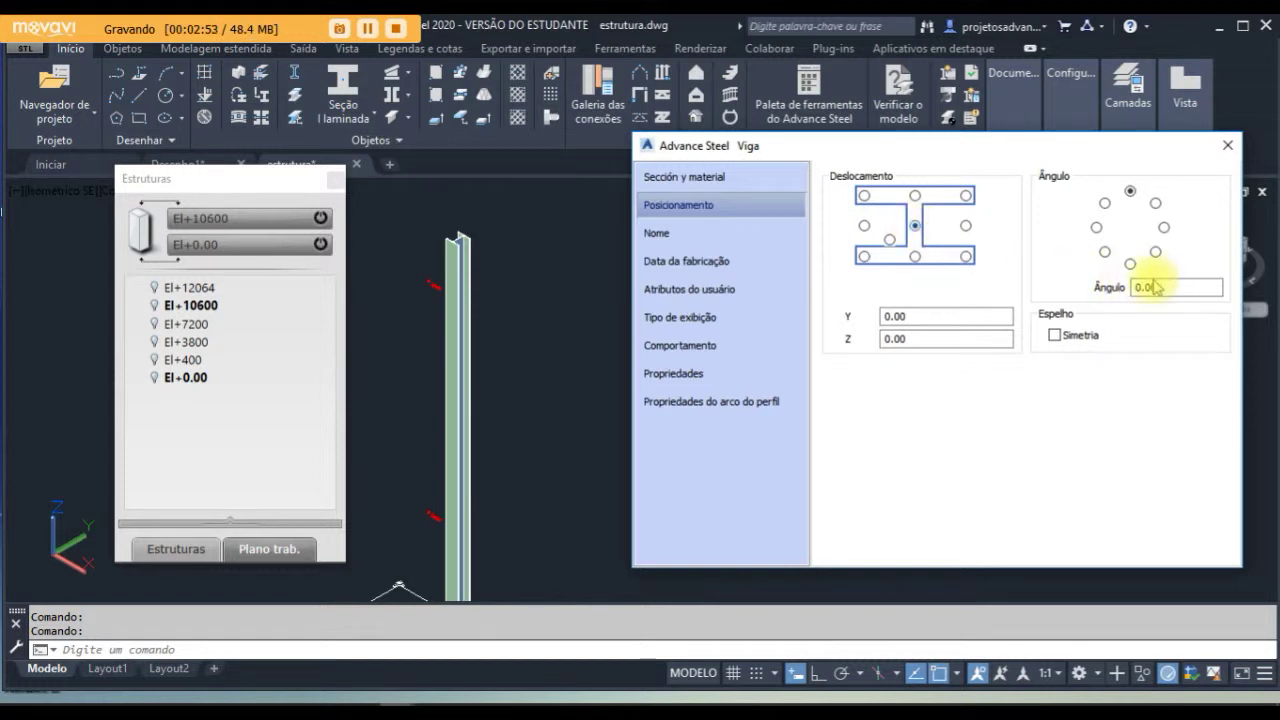
left_click(1164, 229)
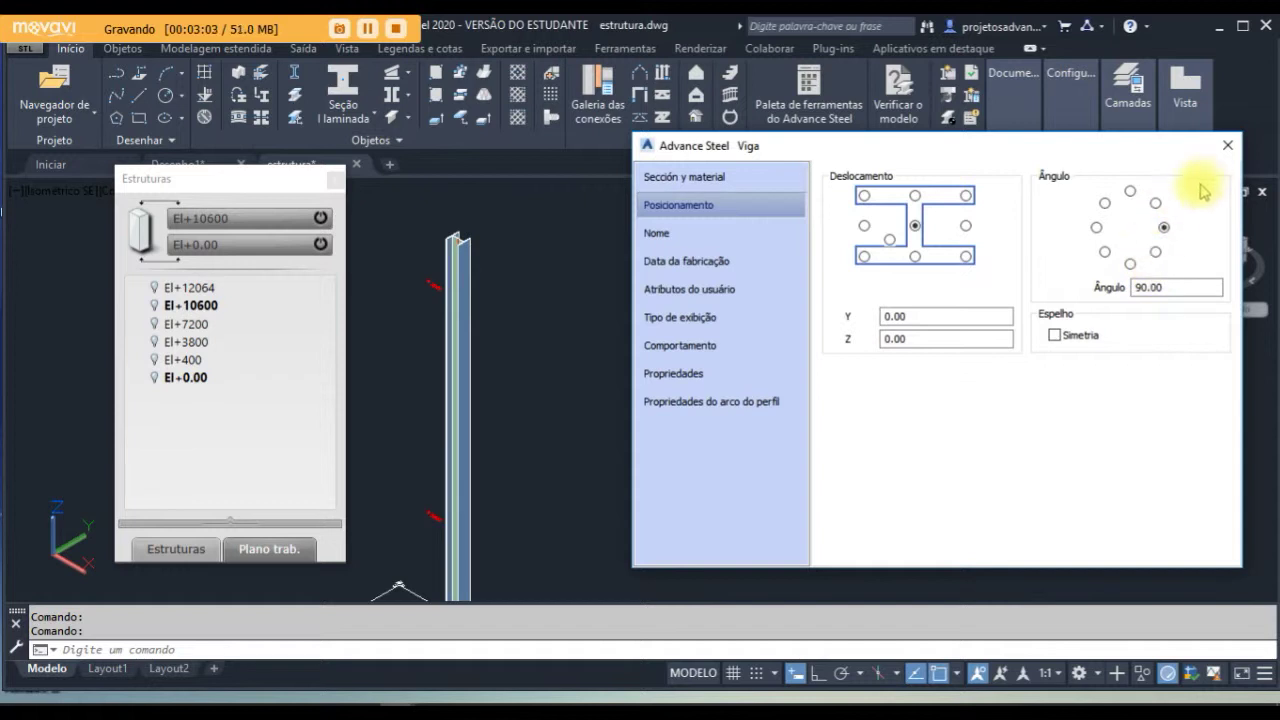
left_click(1228, 150)
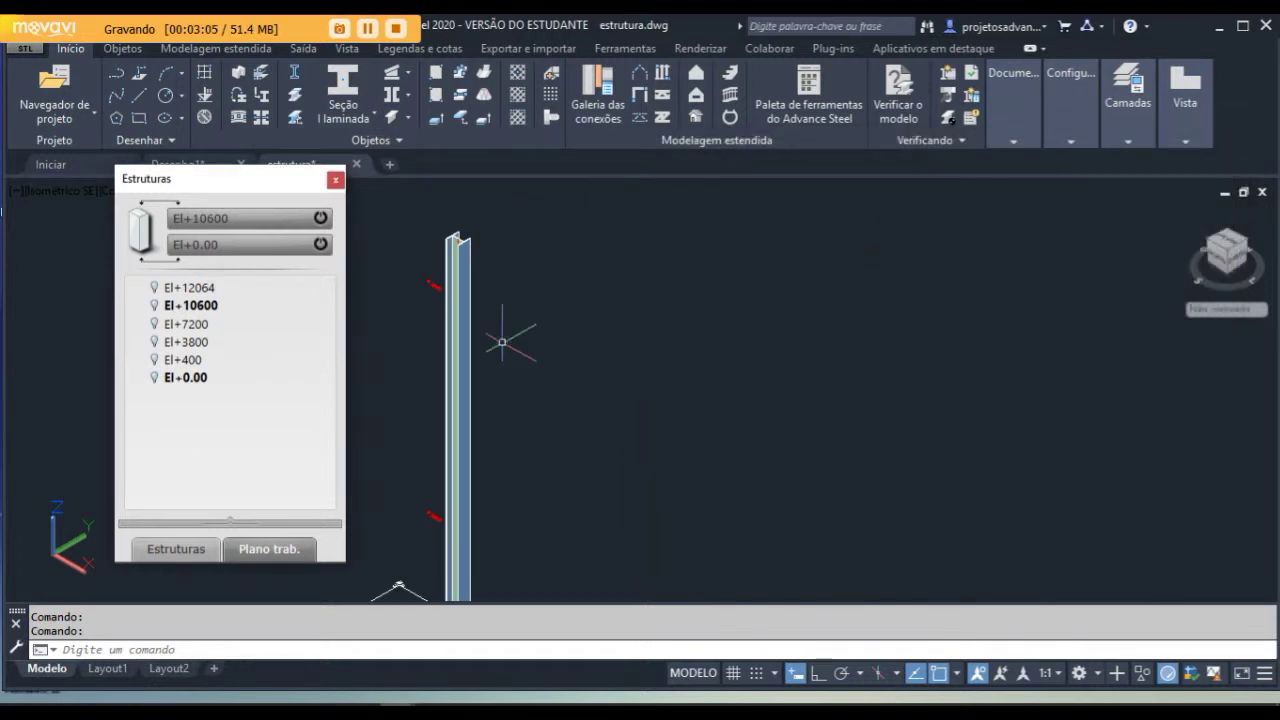
- Set the upper work-plane level for new columns to El+12064, keeping El+0.00 as the base
scroll(522, 375, "down", 2)
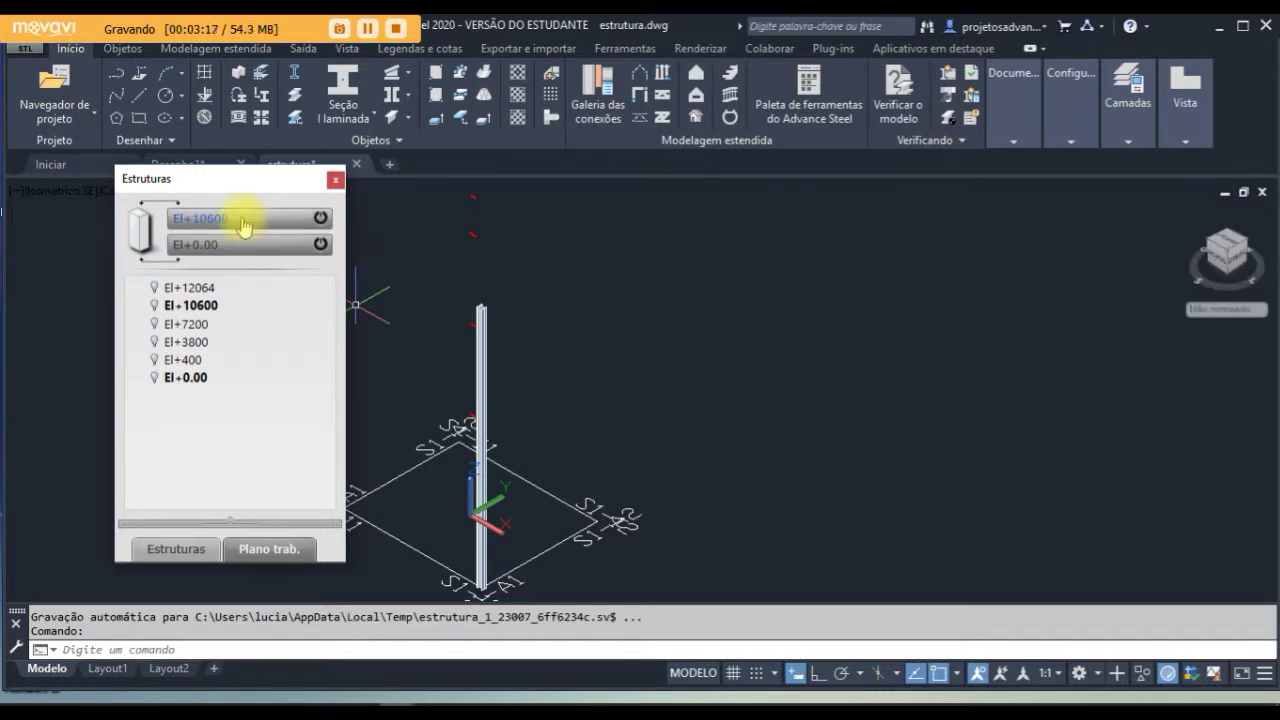
left_click(240, 228)
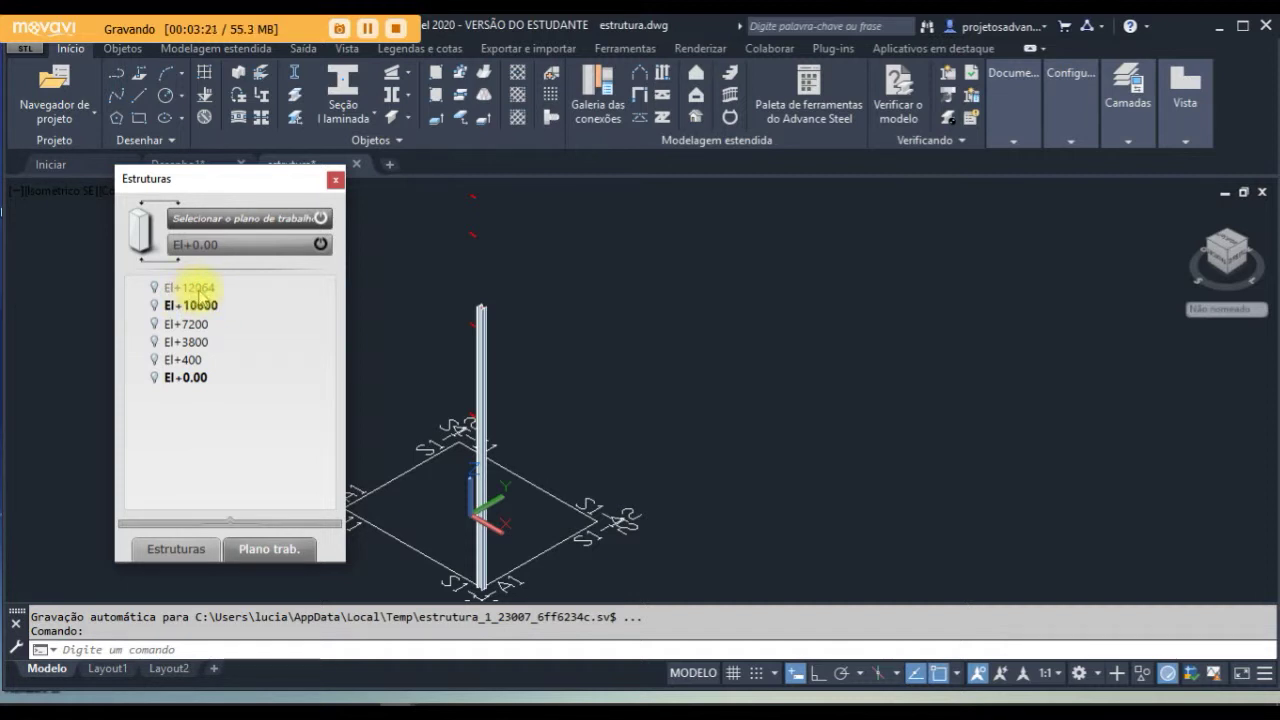
left_click(190, 288)
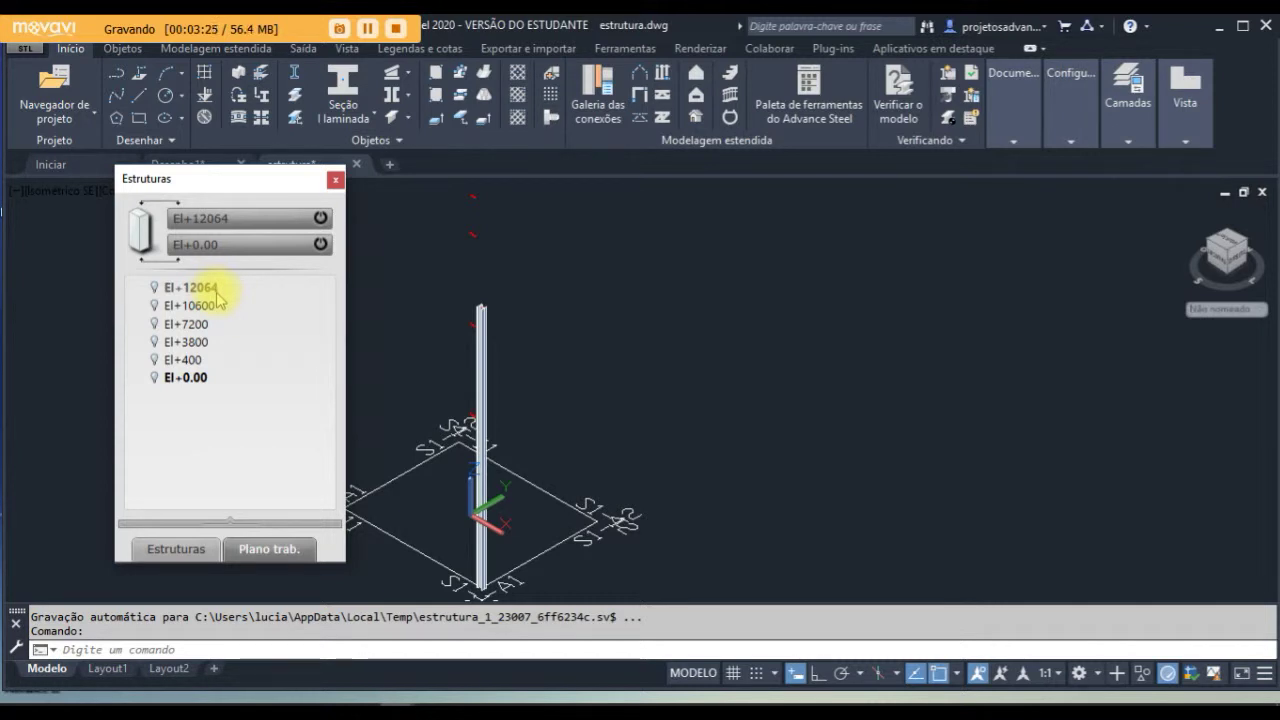
double_click(214, 292)
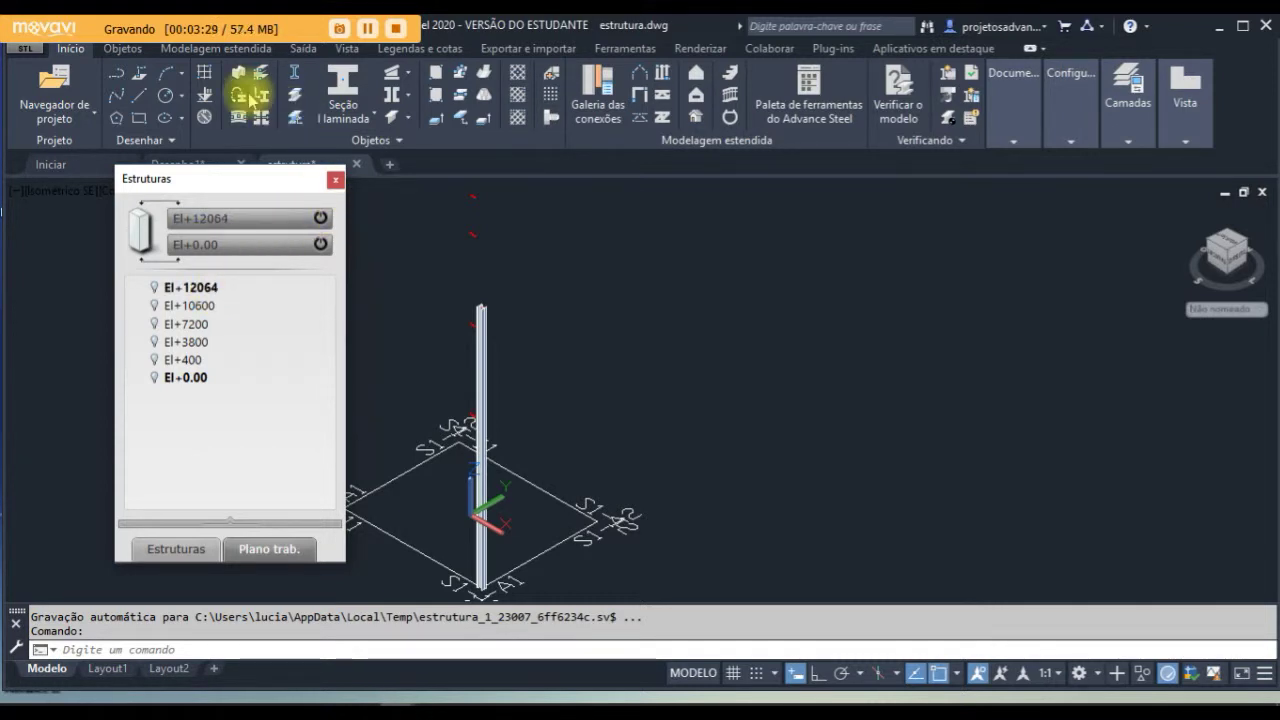
double_click(197, 285)
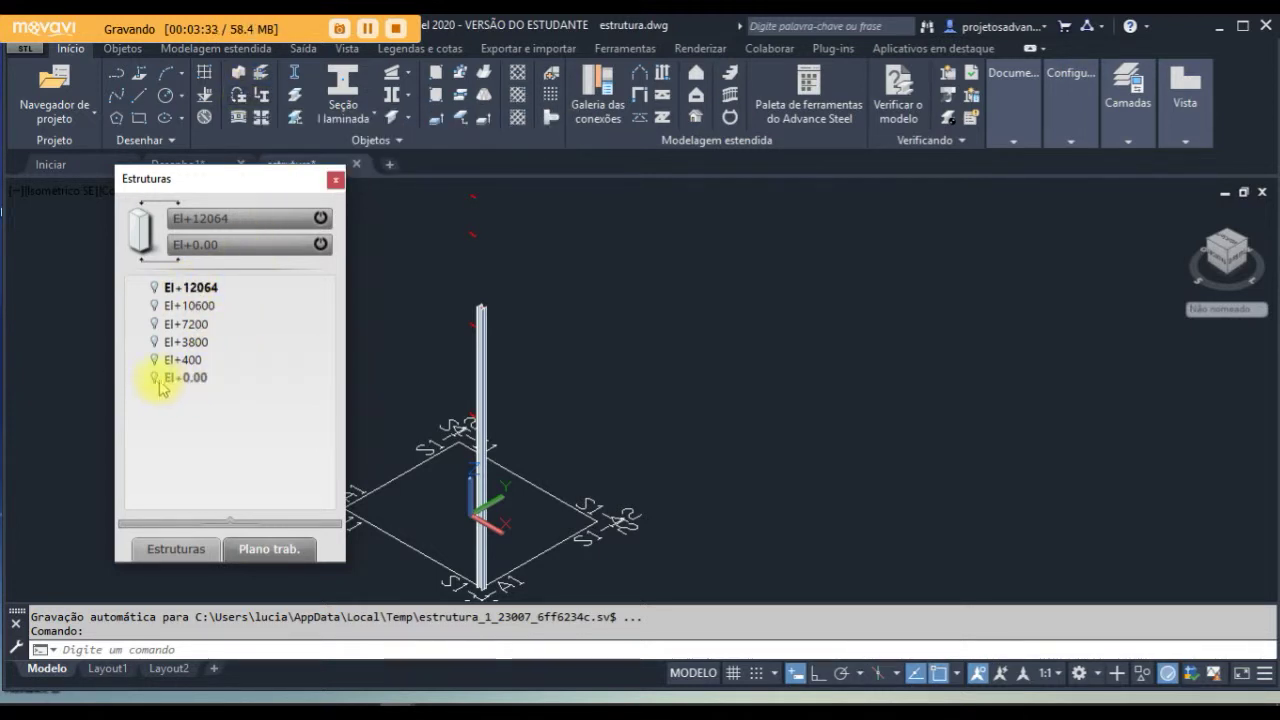
double_click(190, 378)
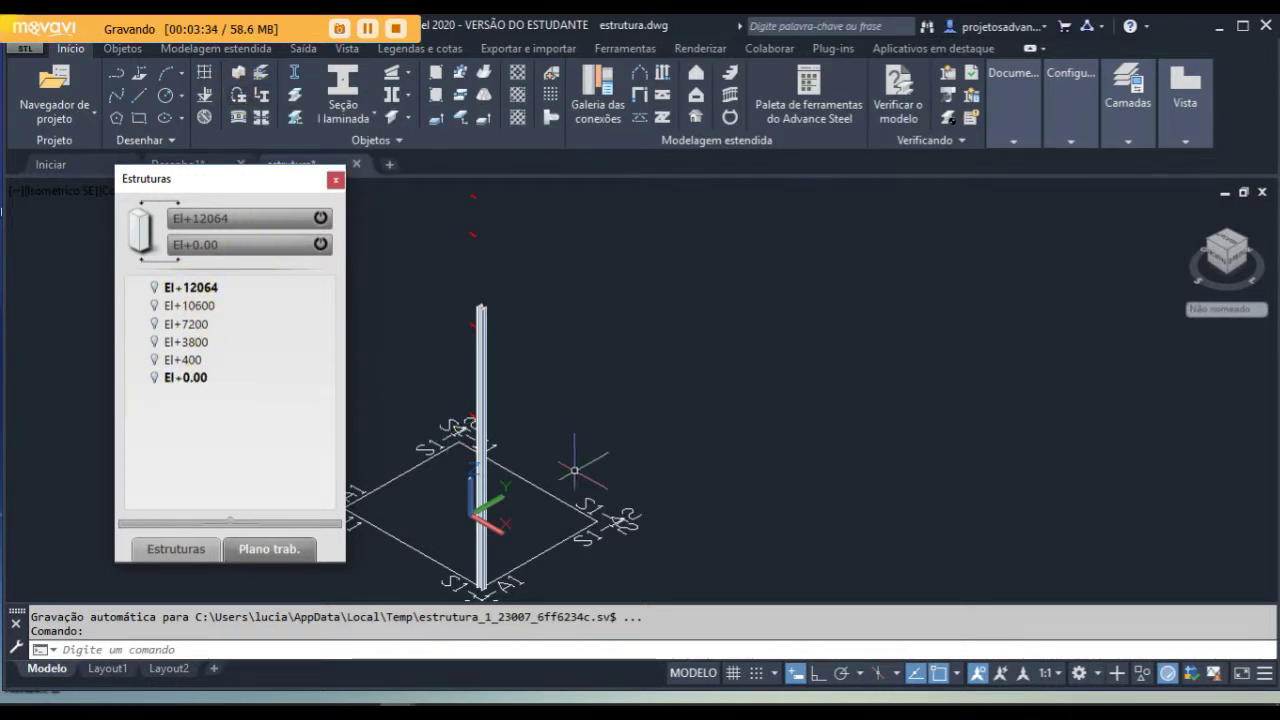
double_click(229, 289)
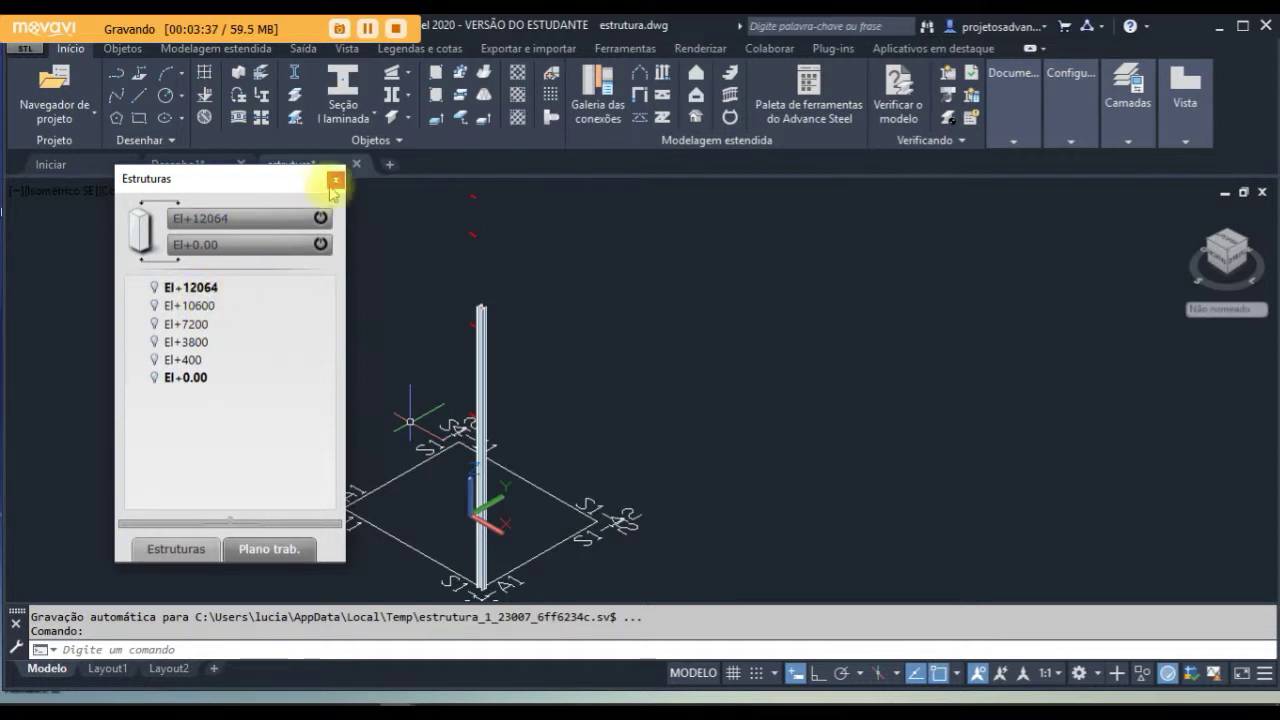
- Place a steel column from El+0.00 to El+12064 at the grid's right-hand corner and end the column command
left_click(237, 80)
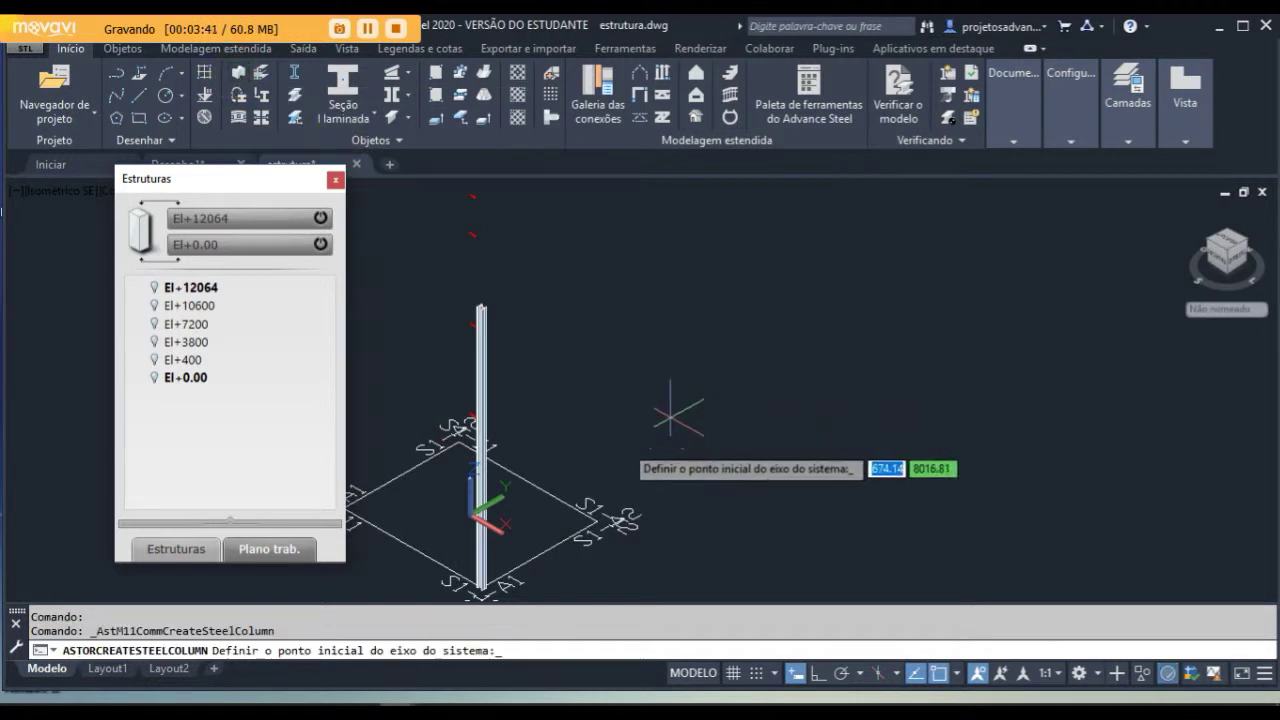
left_click(598, 516)
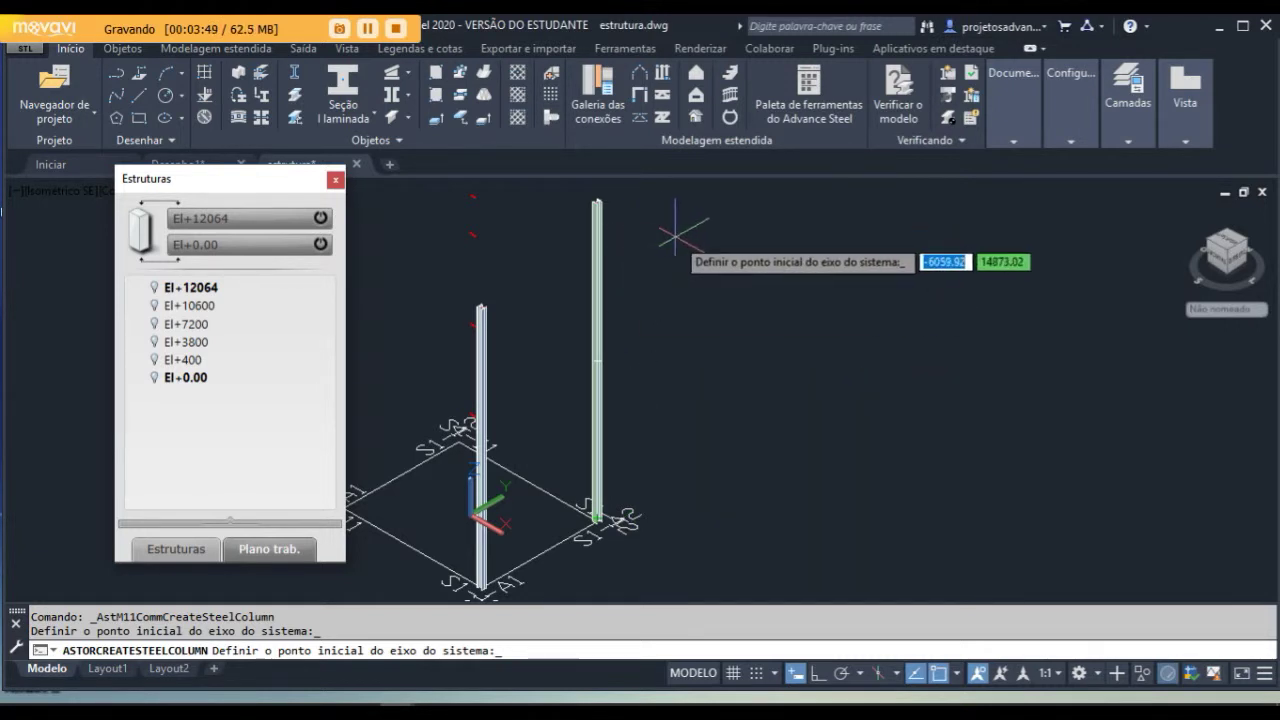
key("Return")
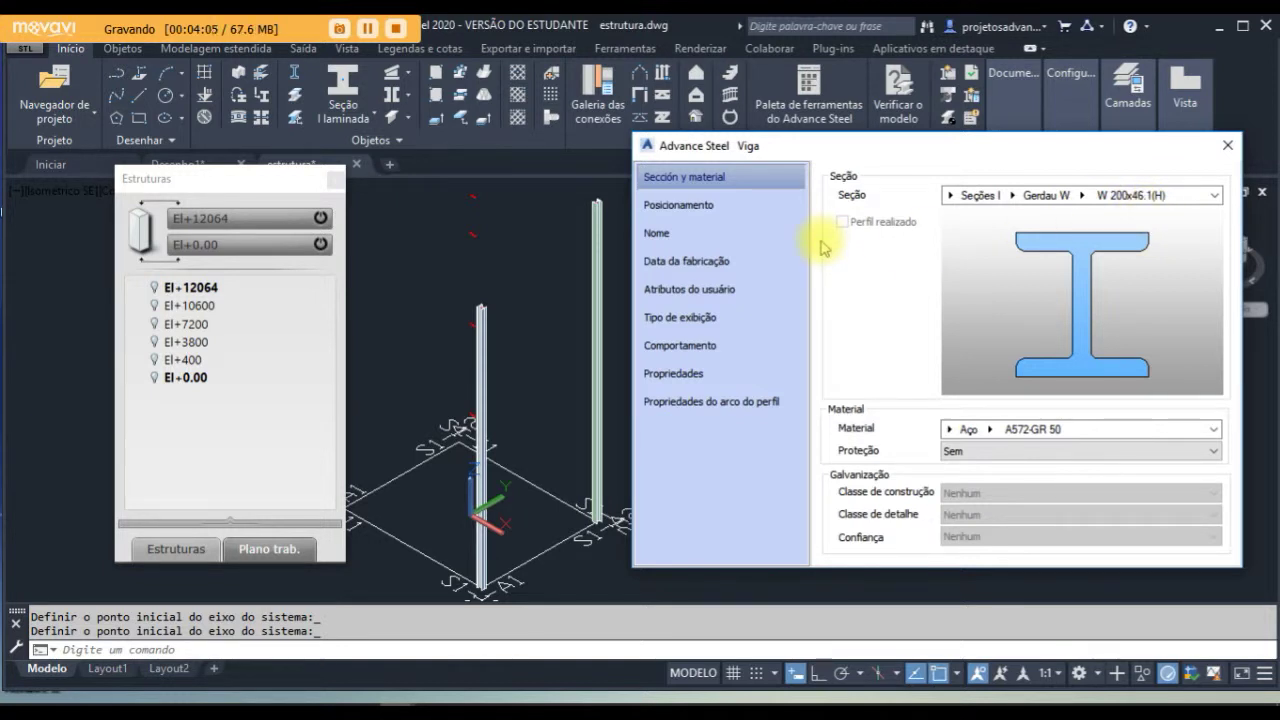
- Rotate the new right-hand corner column's section to an angle of 90 degrees and close its properties
left_click(684, 207)
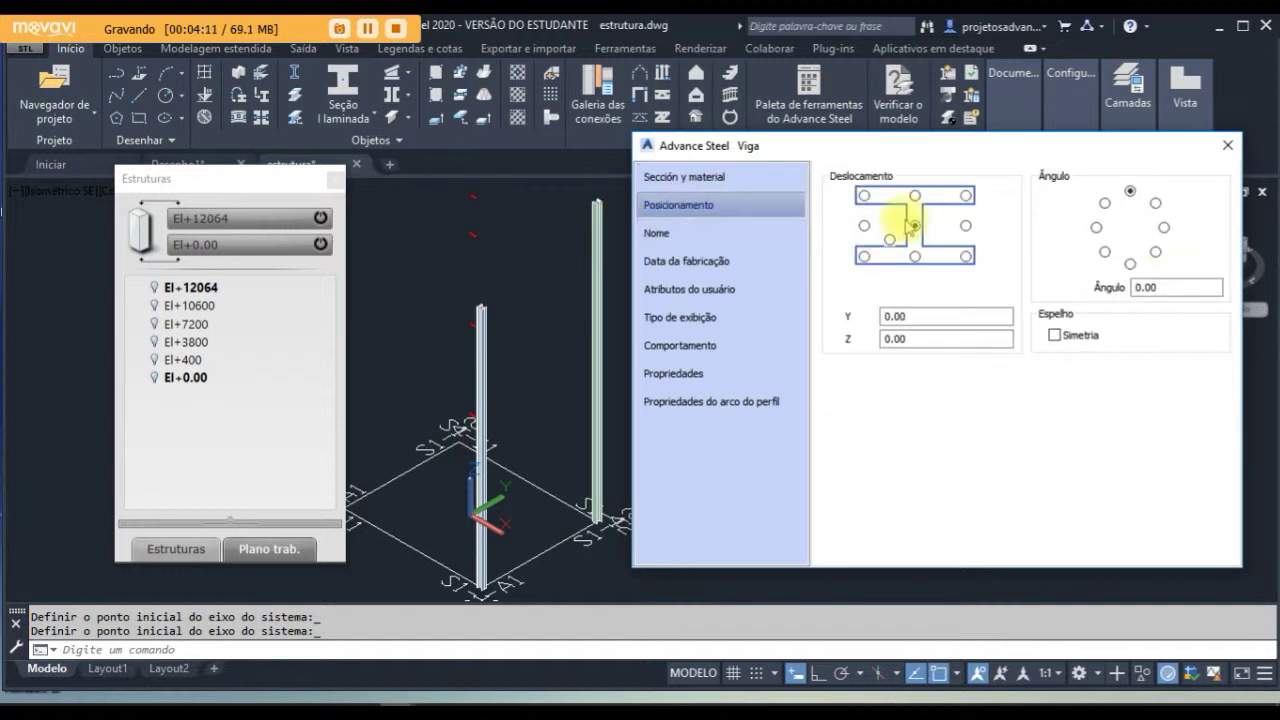
left_click(1165, 228)
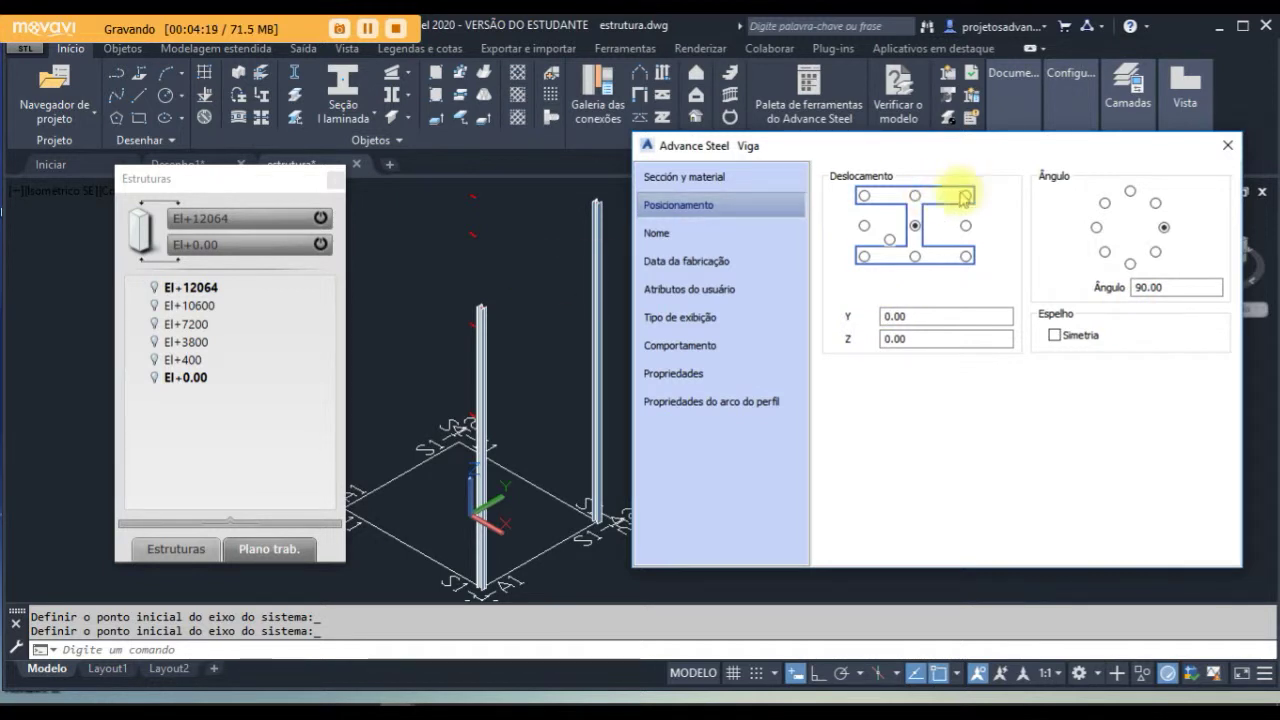
left_click(1227, 145)
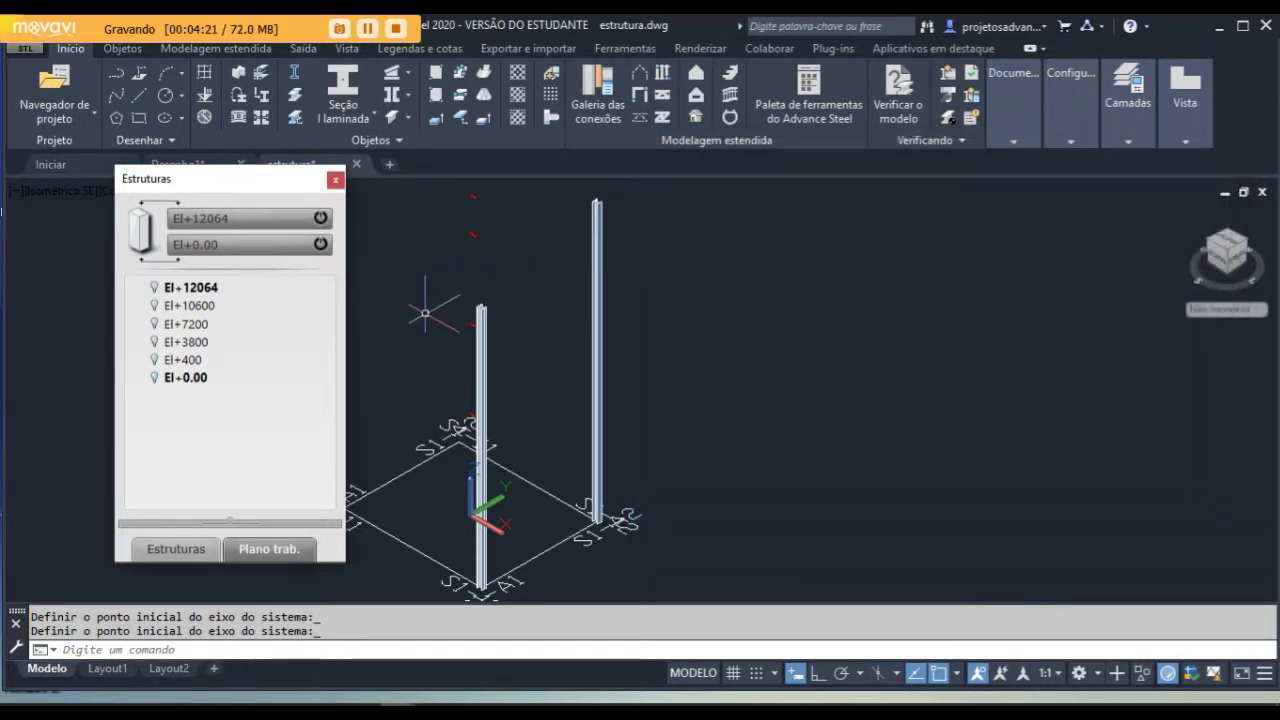
- Examine the section orientation and relative heights of the two placed columns, at their tops and over the whole grid
scroll(425, 313, "up", 2)
key("Escape")
middle_click_drag(549, 309, 615, 409)
scroll(610, 400, "up", 4)
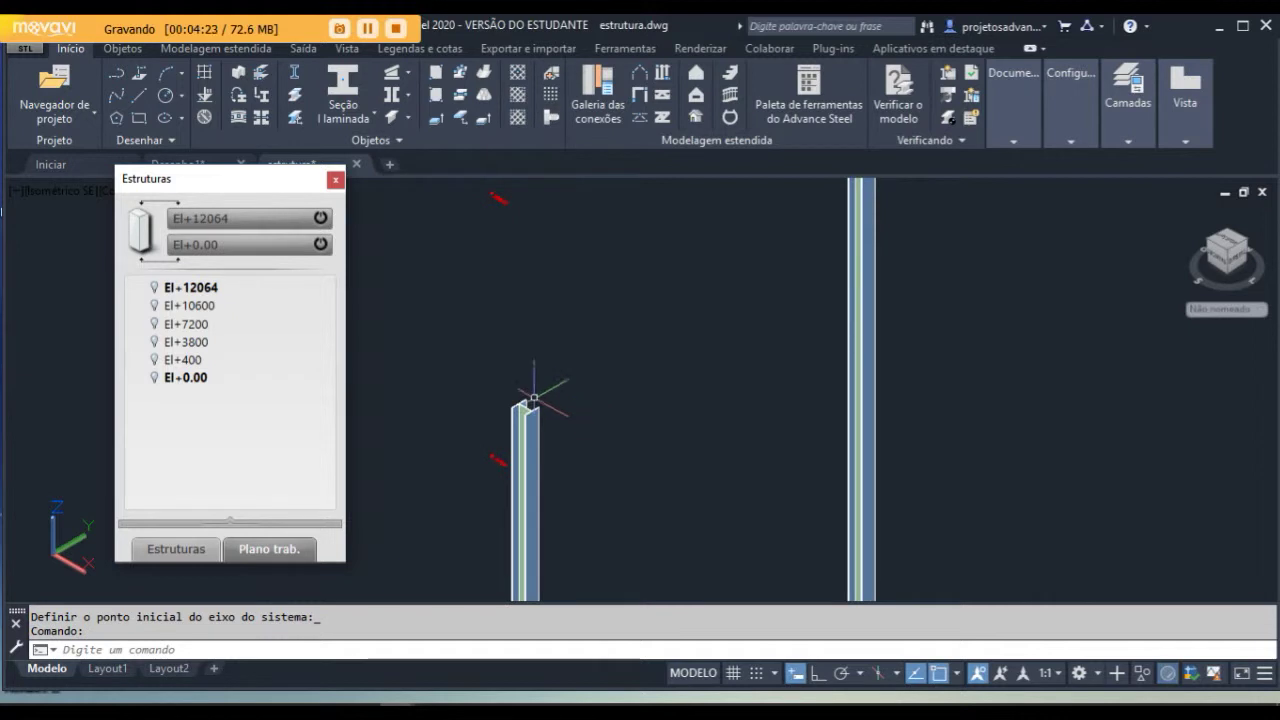
scroll(534, 398, "up", 6)
scroll(600, 380, "down", 8)
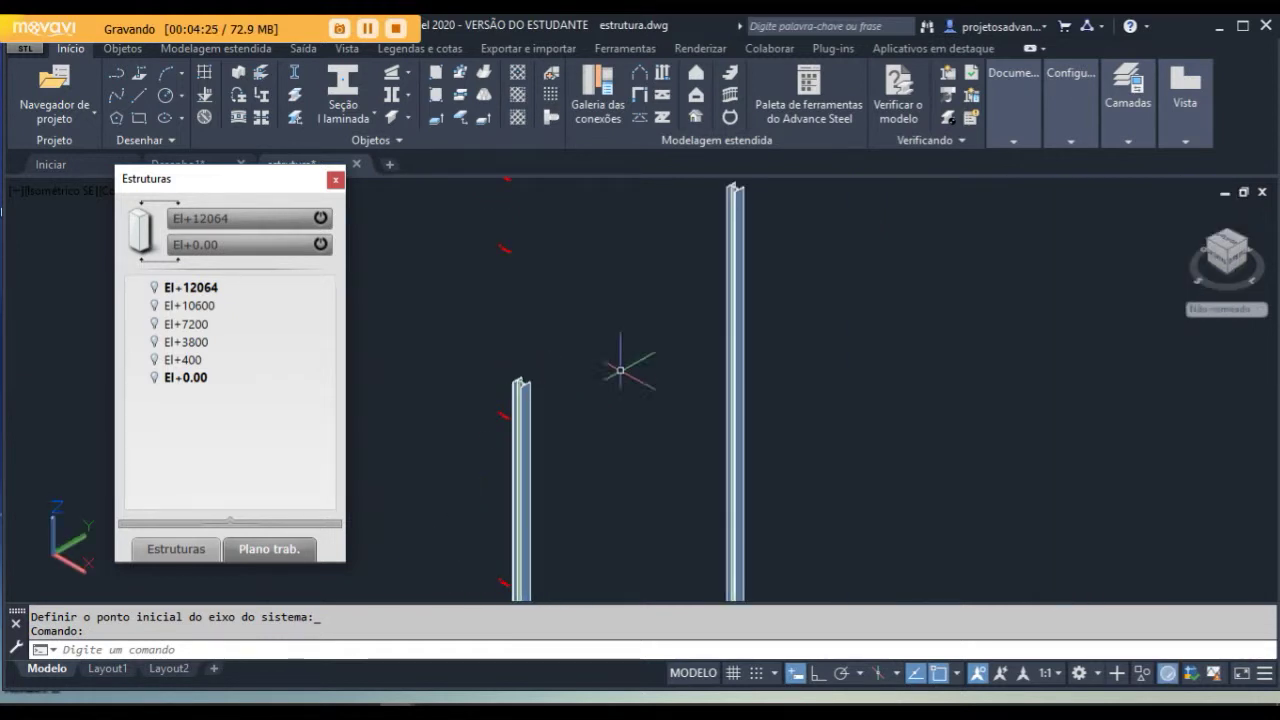
middle_click_drag(699, 327, 700, 300, "shift")
key("Escape")
scroll(699, 432, "down", 4)
scroll(699, 432, "up", 5)
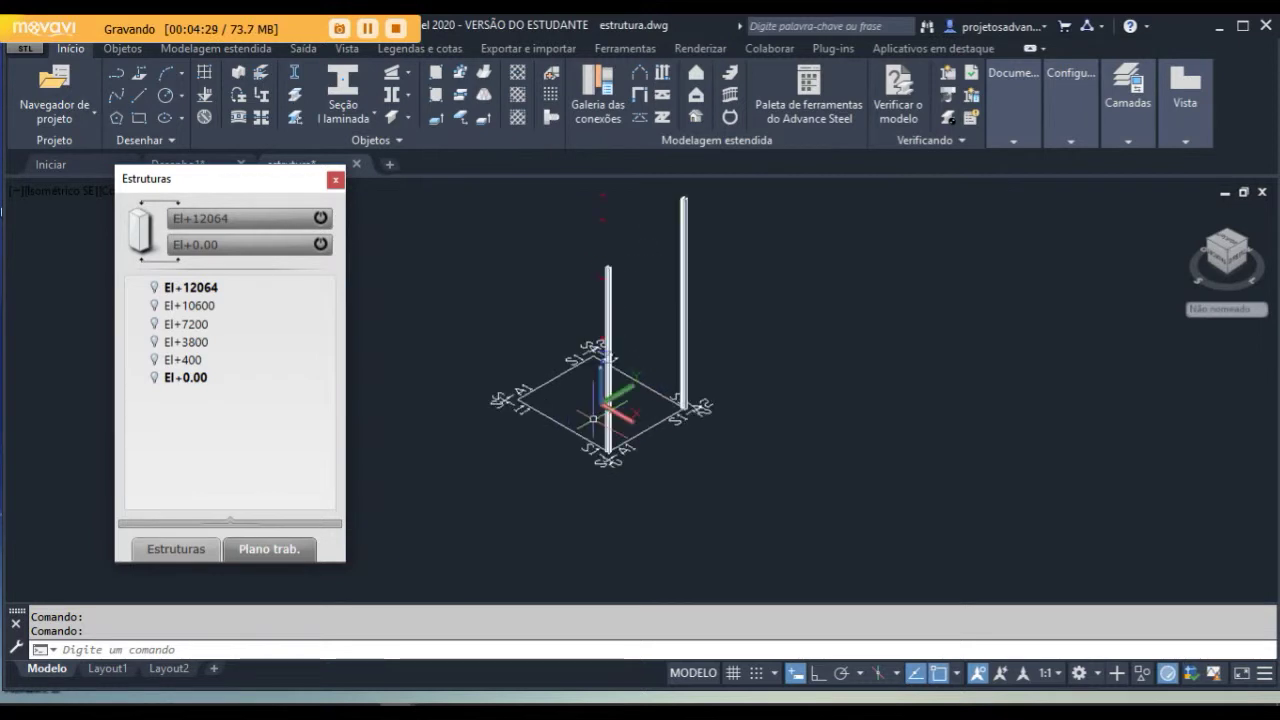
scroll(731, 490, "down", 2)
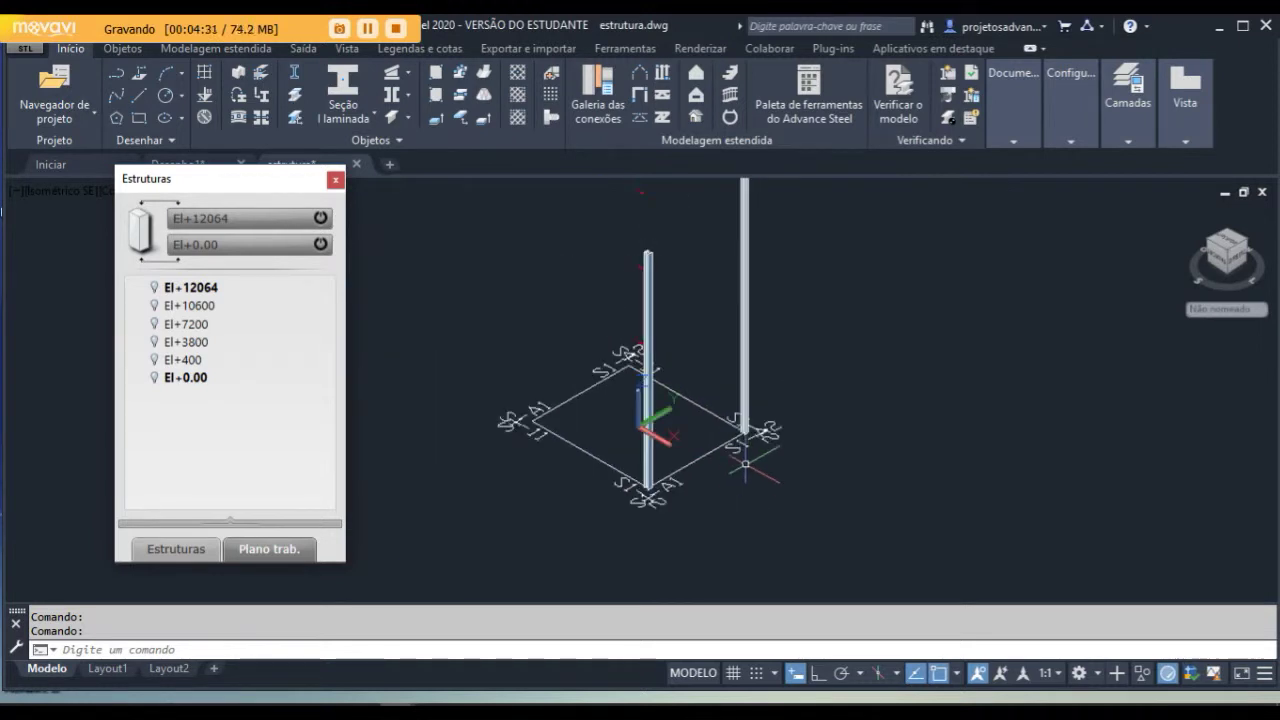
middle_click_drag(771, 389, 760, 402)
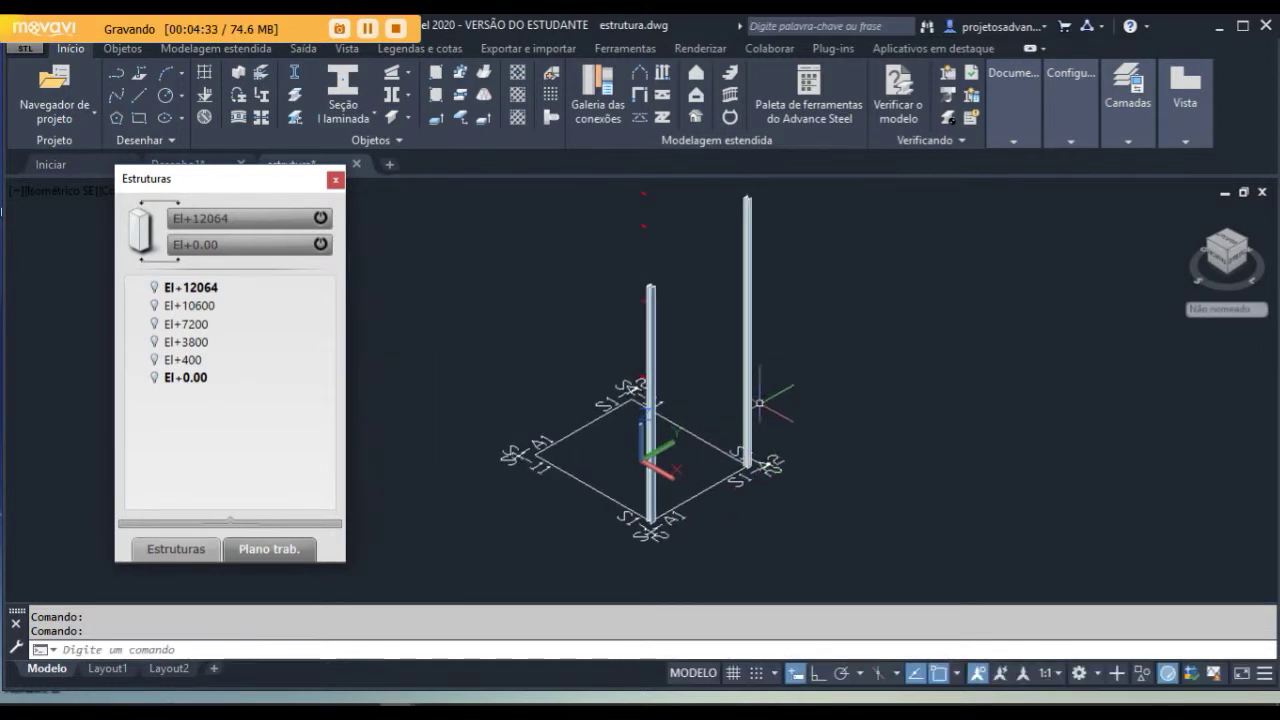